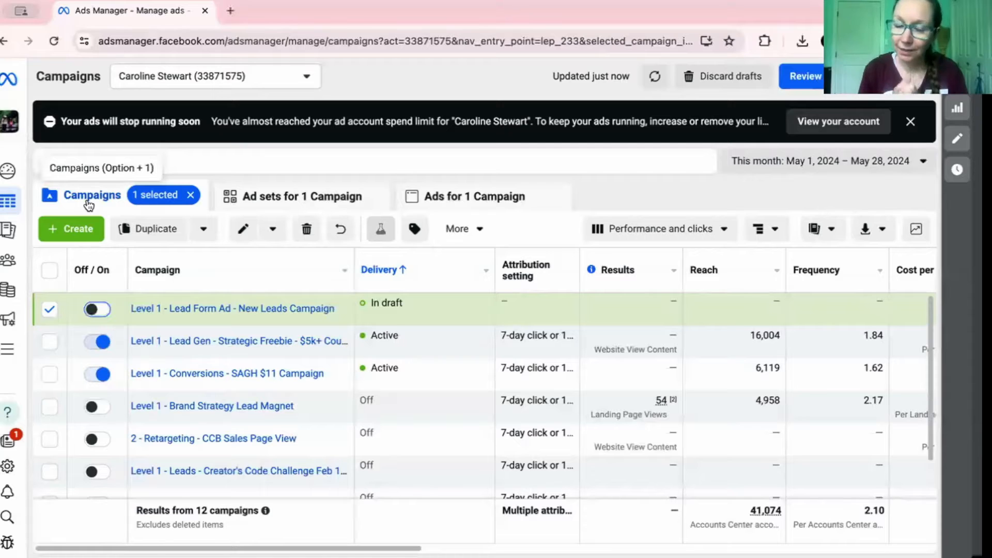
Create a new auction campaign with the Leads objective, using the manual leads campaign setup
left_click(66, 235)
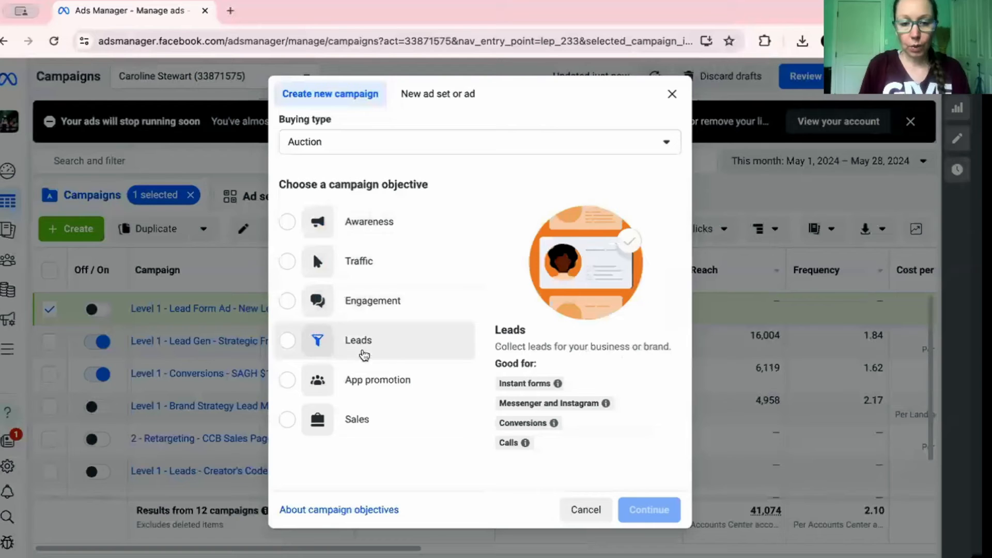
left_click(287, 342)
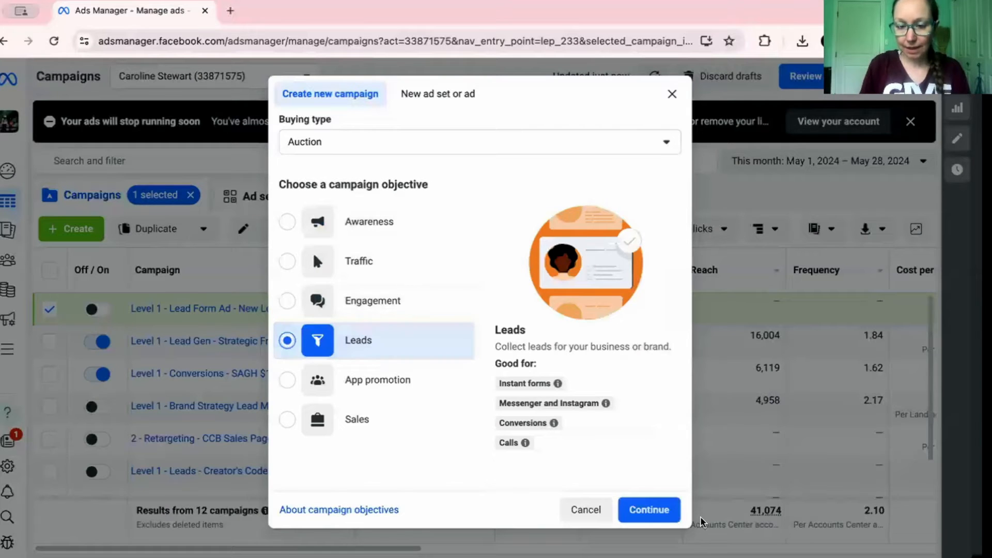
left_click(665, 511)
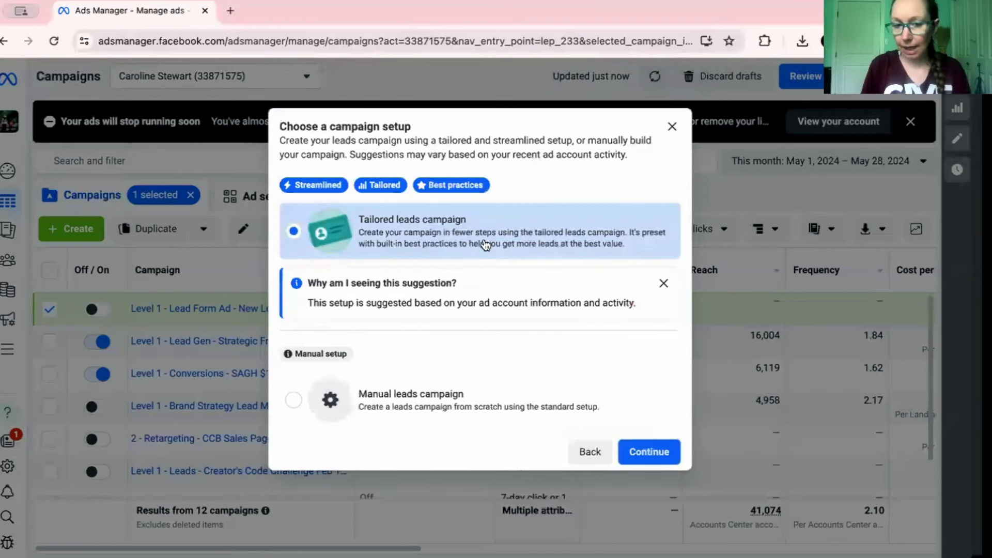
mouse_move(288, 354)
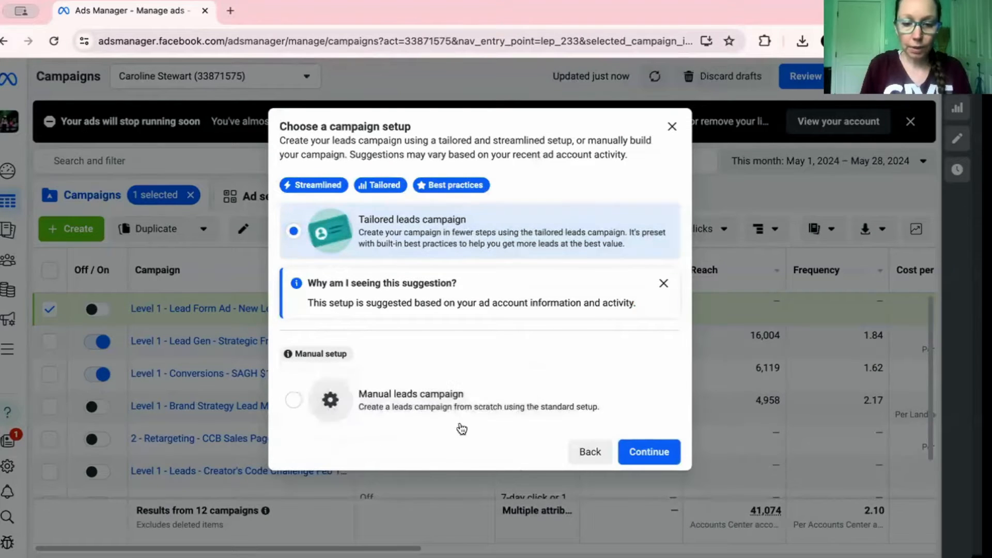
left_click(294, 400)
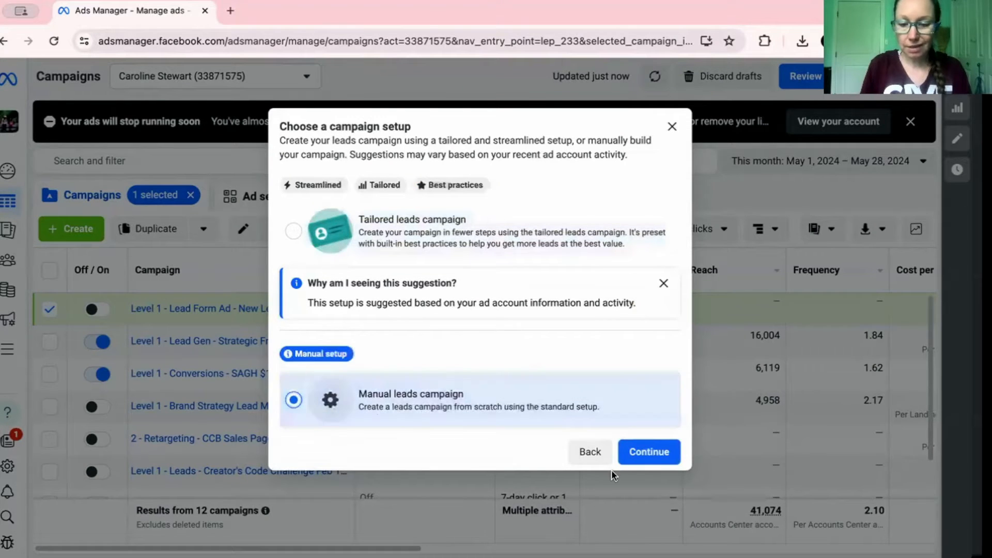
left_click(644, 453)
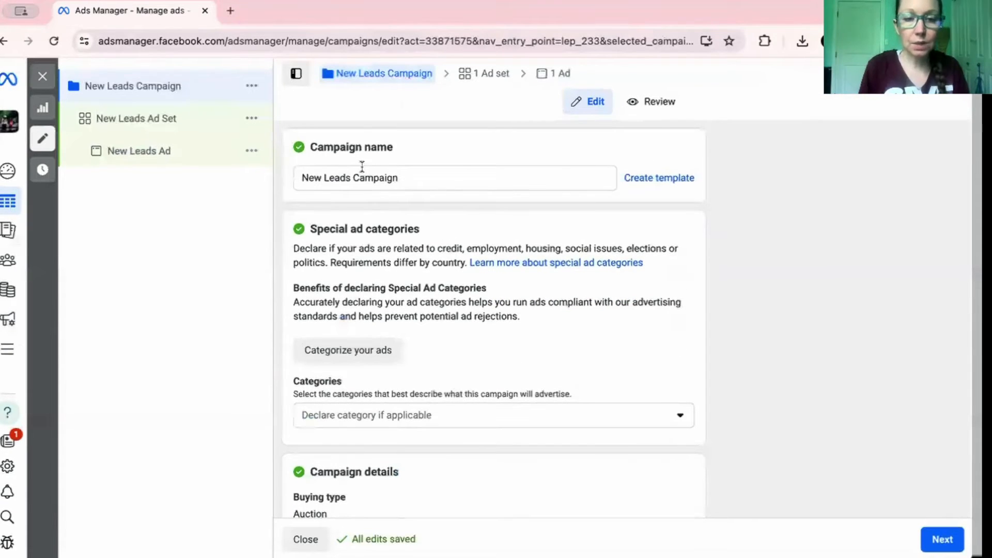
Rename the campaign as "Level 1 - New Leads Campaign TEST"
left_click(320, 179)
triple_click(320, 179)
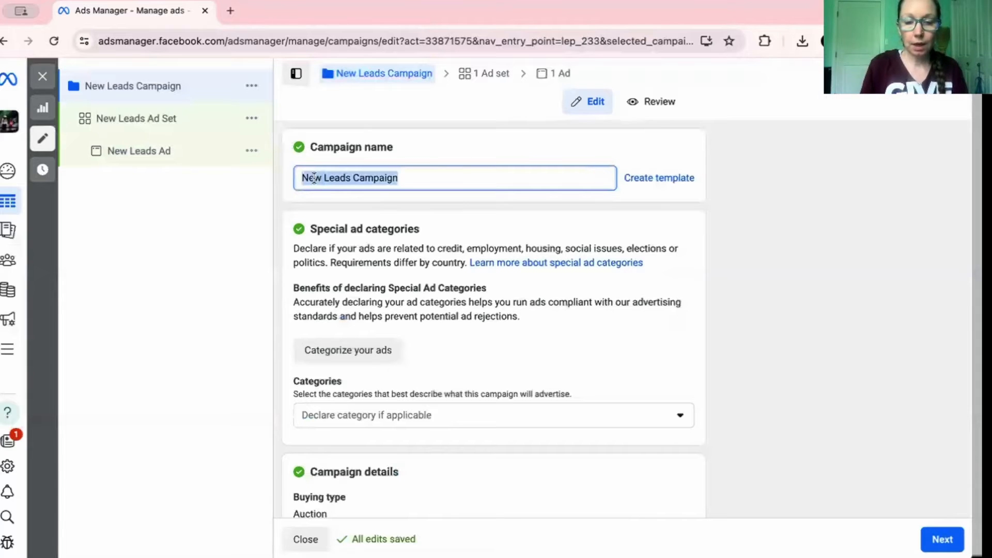
left_click(303, 177)
type("Level 1 -")
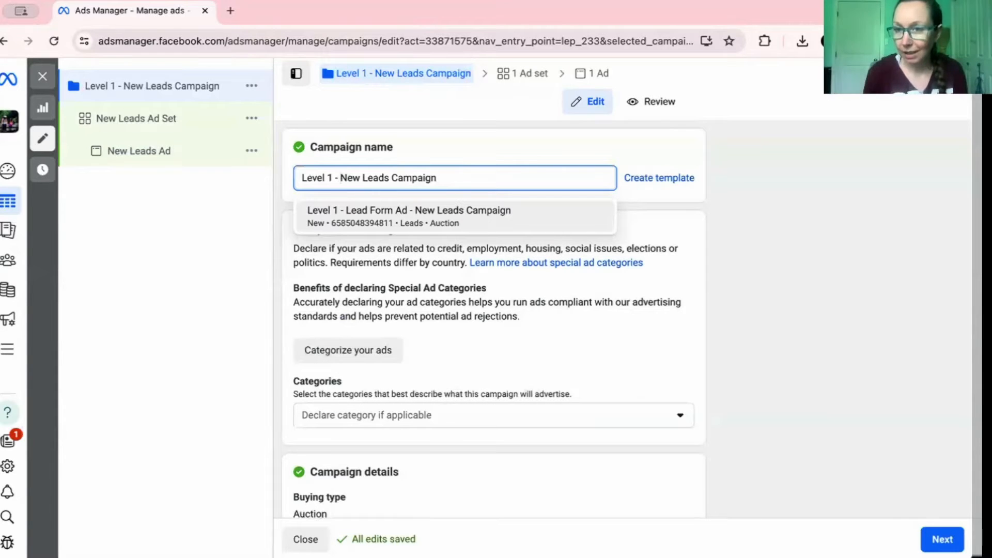
left_click(433, 176)
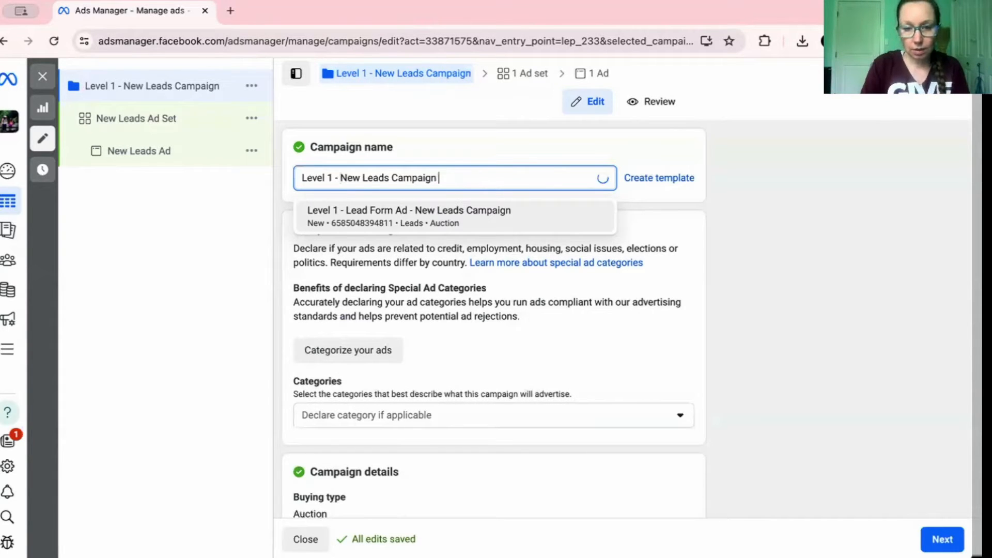
type("TEST")
left_click(321, 243)
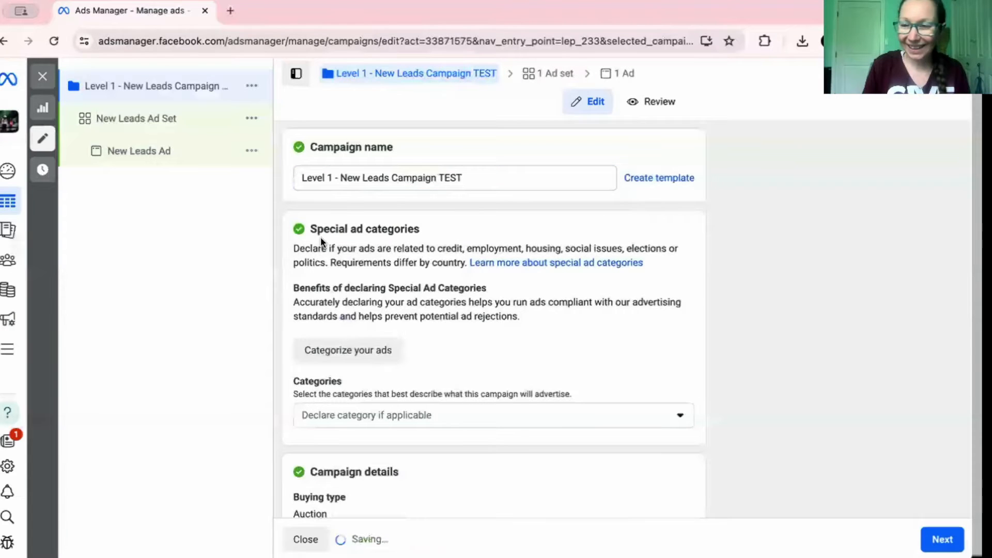
Expand the additional campaign details to check the spending limit, and continue to the ad set settings
scroll(332, 249, "down", 1)
scroll(332, 249, "down", 4)
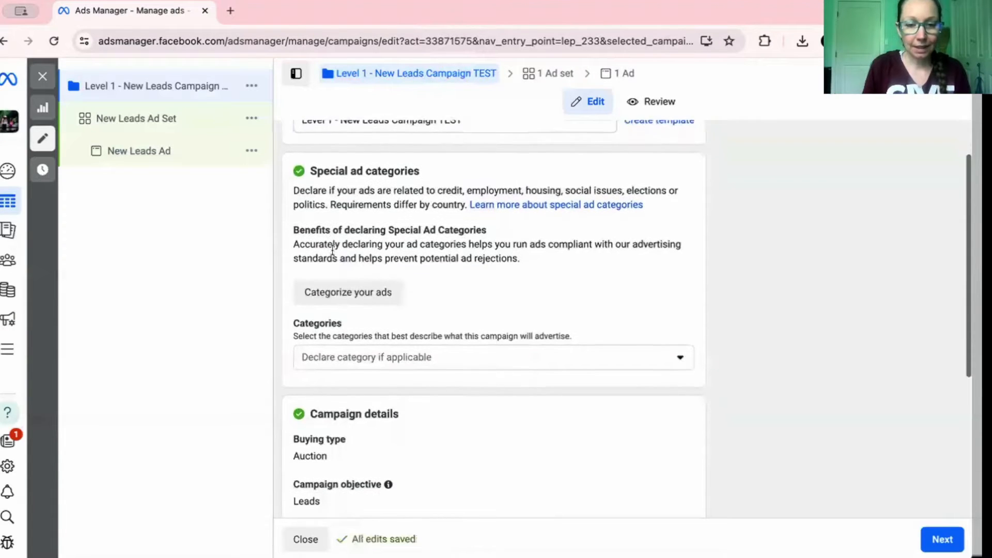
scroll(333, 250, "down", 2)
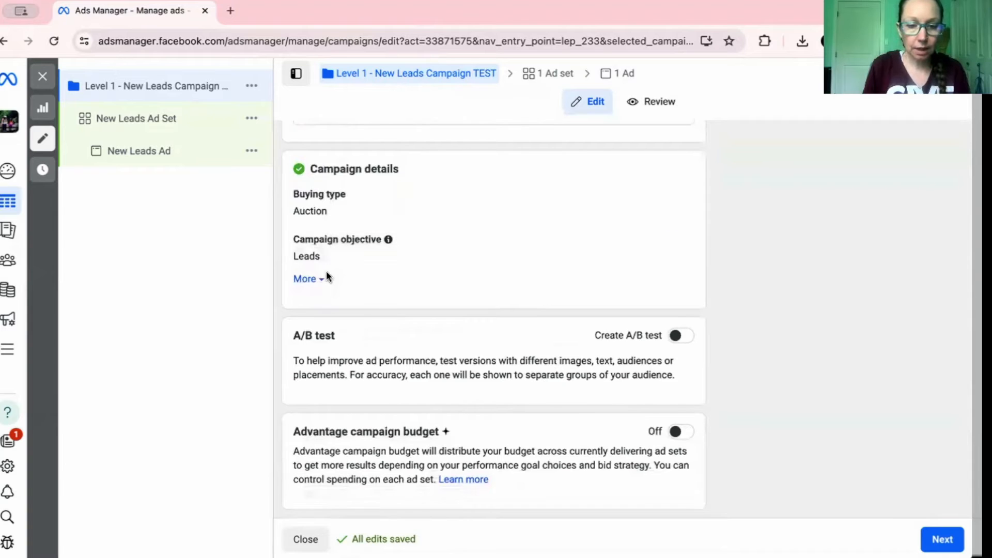
left_click(305, 279)
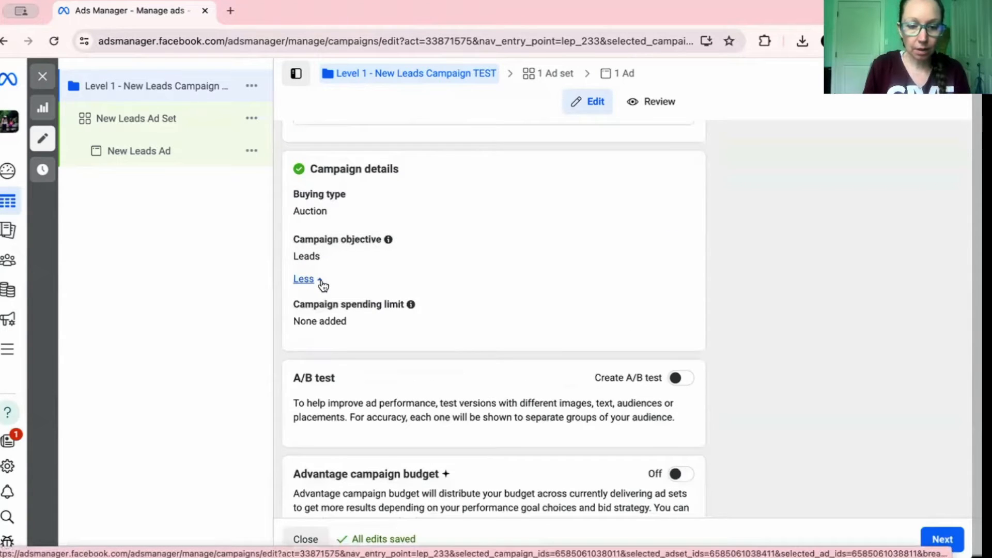
scroll(321, 284, "down", 1)
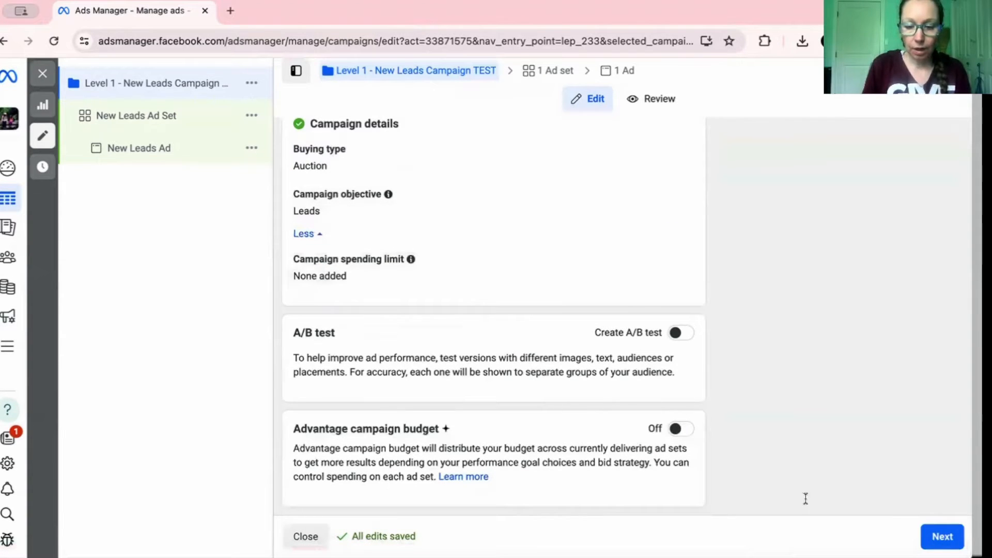
left_click(941, 540)
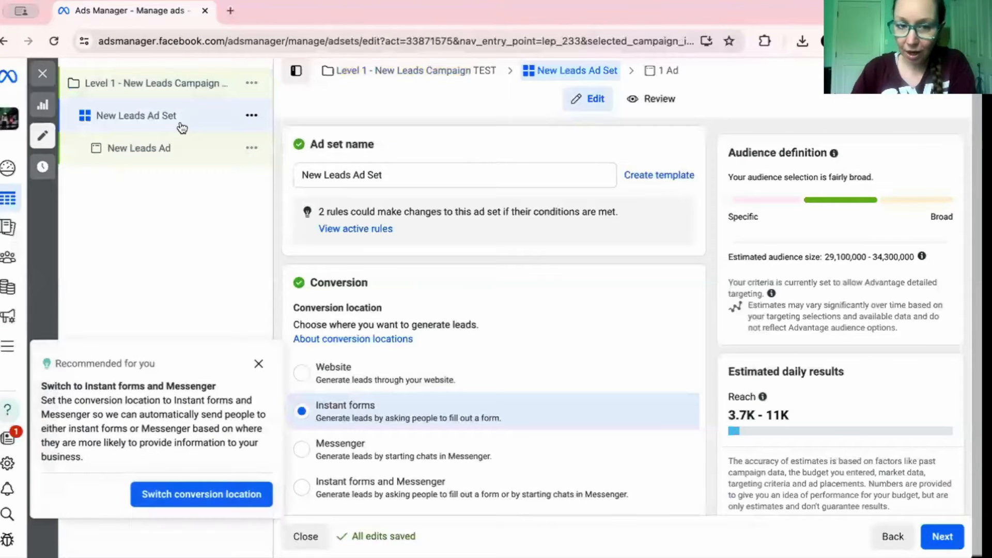
Replace the ad set name with "Advantage Plus+ Audience"
left_click(303, 175)
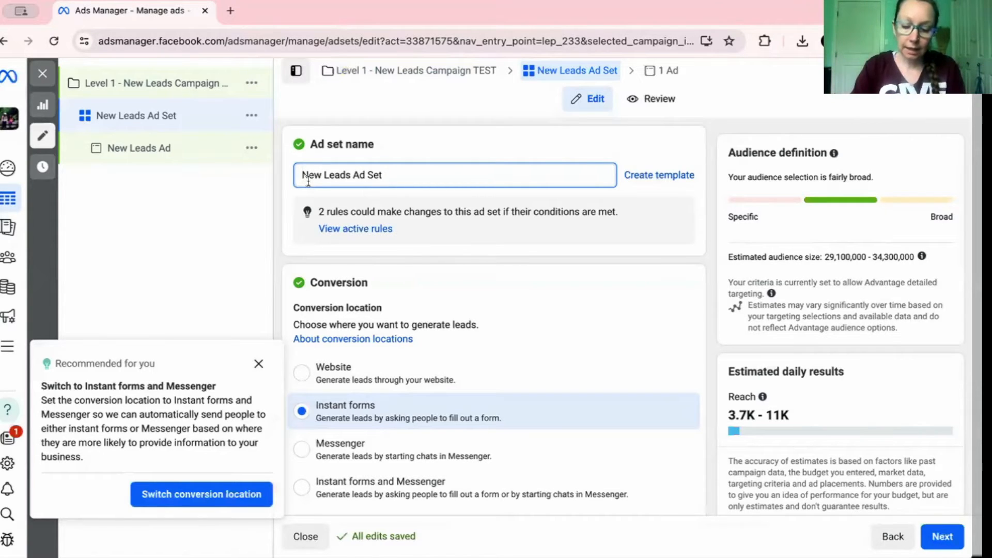
type("Advantage Plus")
key("BackSpace")
type("+ Audience")
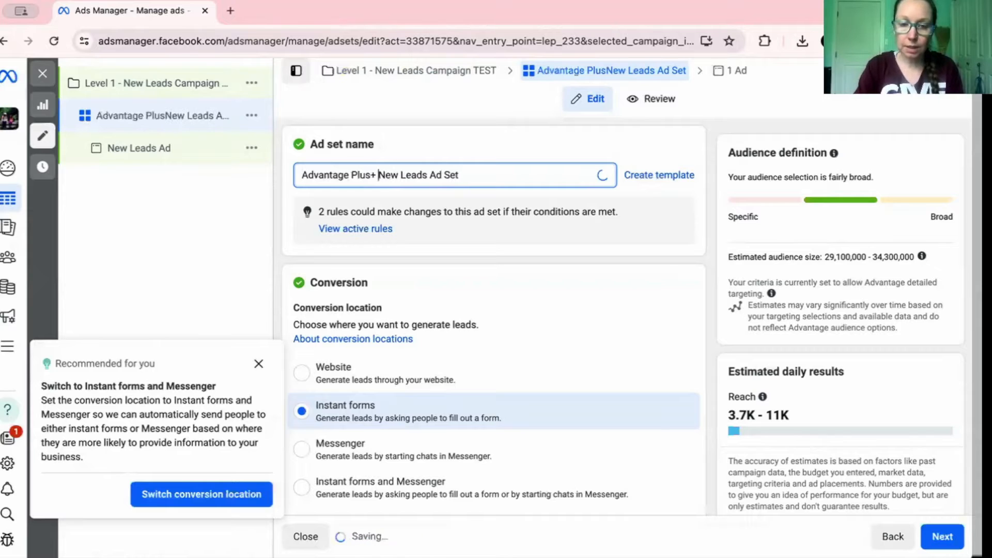
key("shift+End")
key("BackSpace")
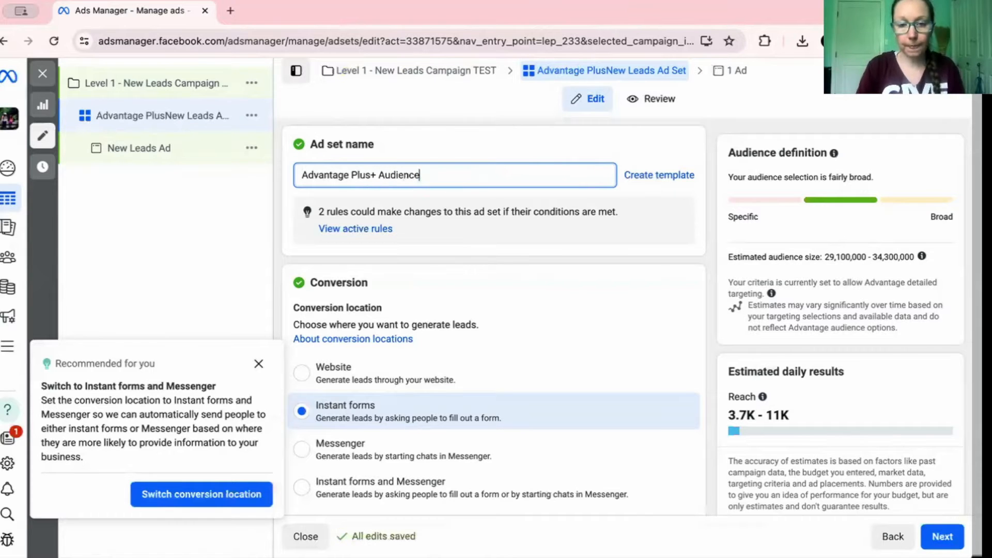
Examine the ad set's conversion location, Facebook Page and performance goal, dismissing the recommendation to switch to instant forms and Messenger
scroll(427, 283, "down", 2)
scroll(427, 287, "down", 1)
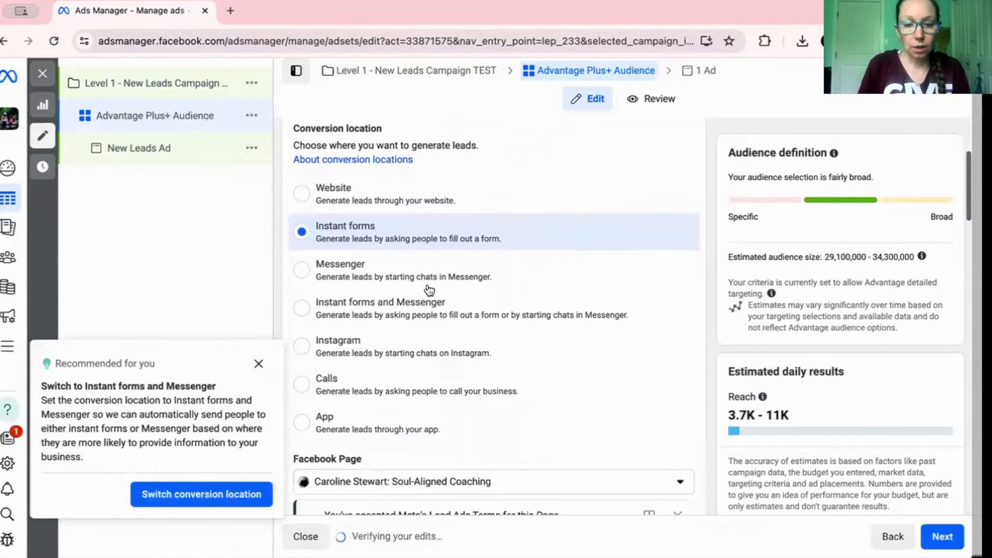
scroll(396, 246, "up", 1)
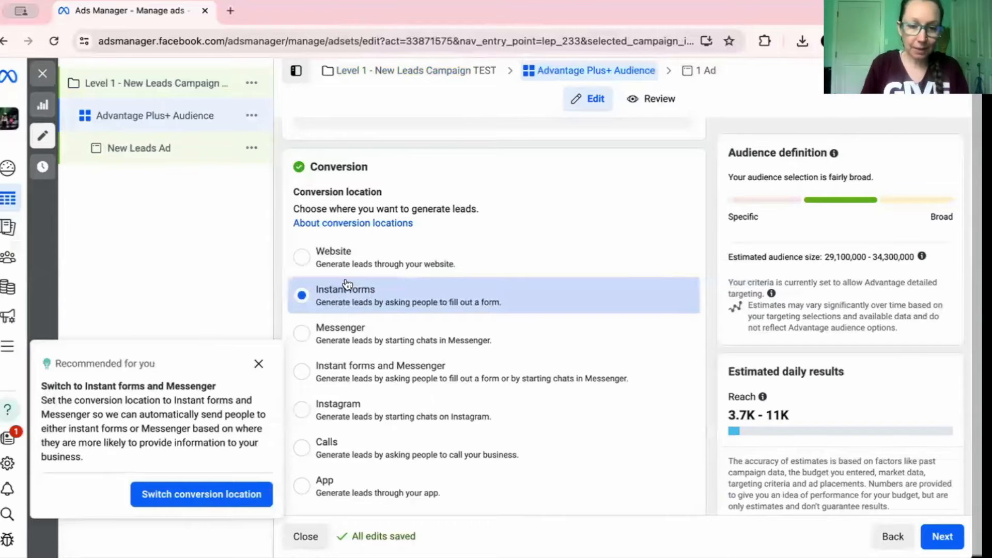
scroll(373, 312, "down", 3)
scroll(372, 315, "down", 2)
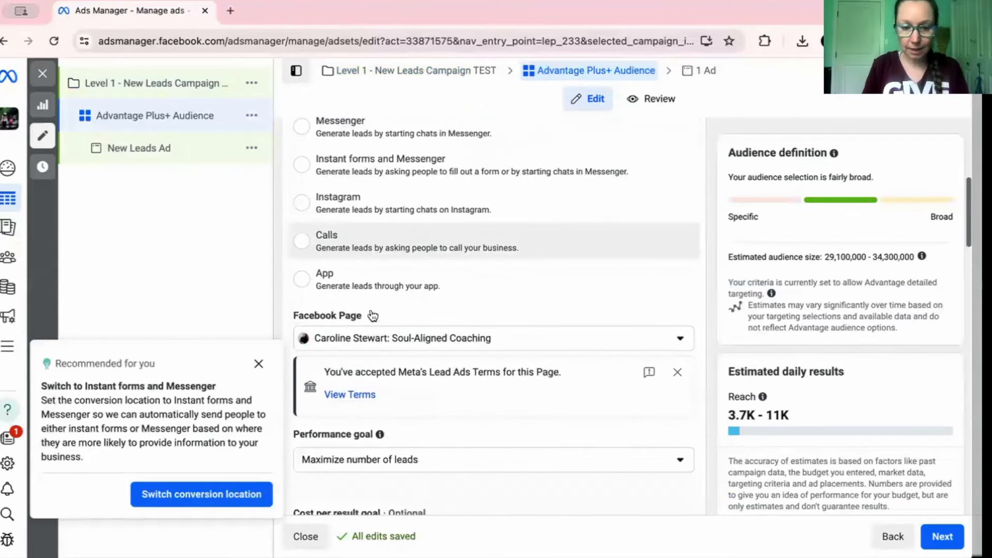
left_click(257, 366)
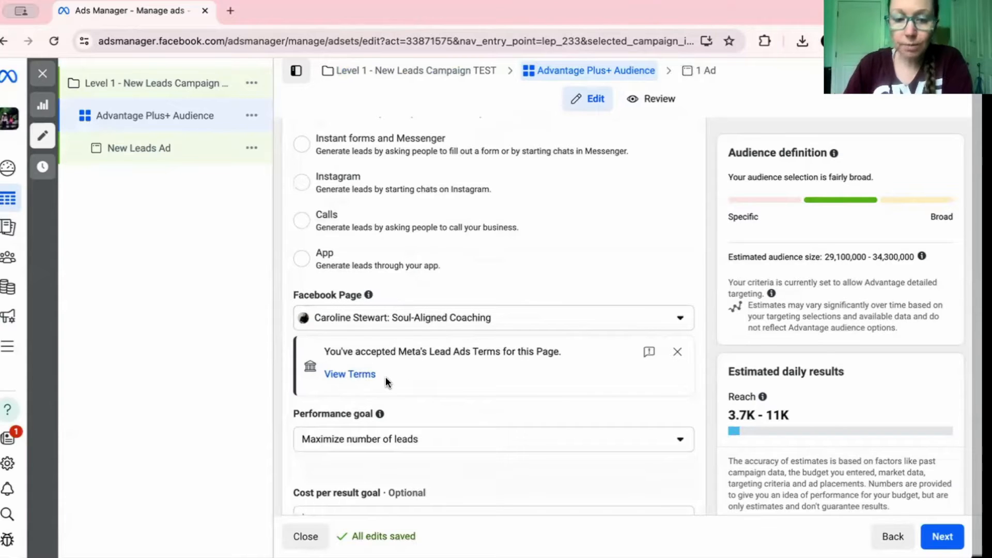
scroll(409, 373, "down", 5)
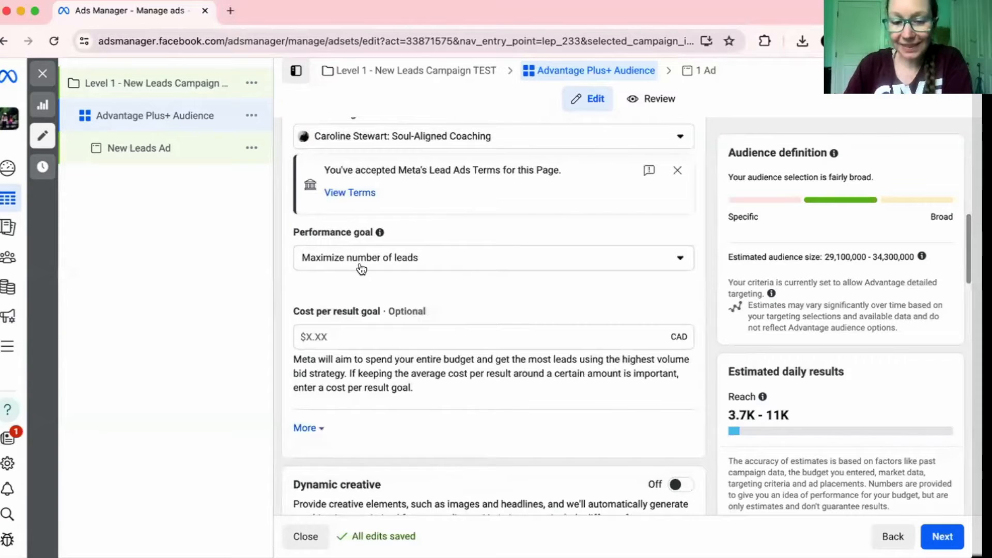
Set the ad set's daily budget to $10.00 CAD
scroll(361, 269, "down", 10)
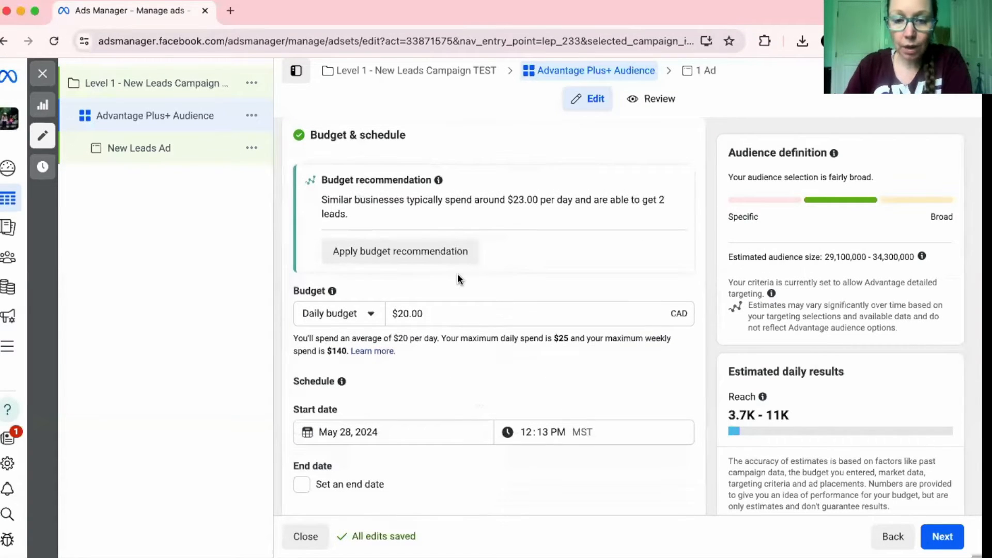
left_click(443, 316)
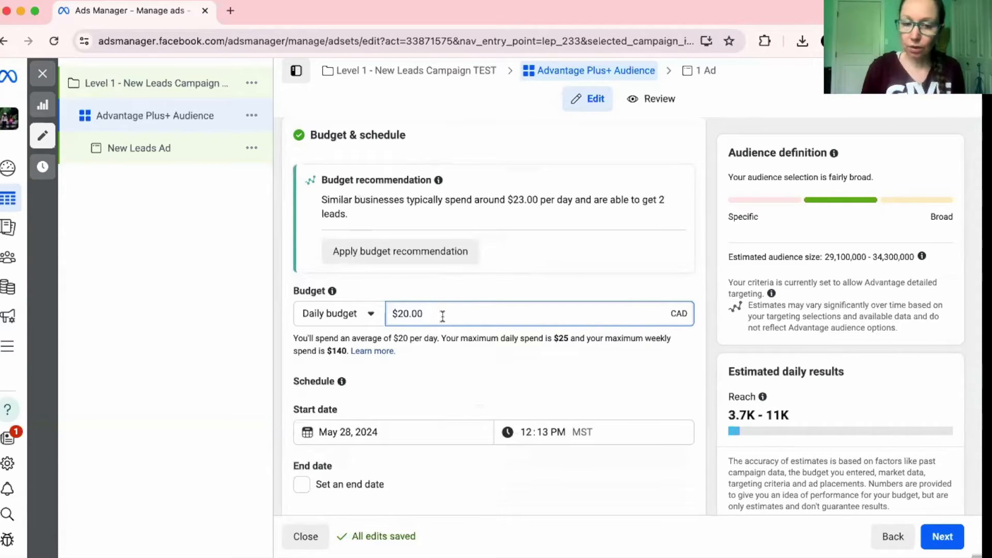
key("BackSpace")
key("BackSpace")
key("BackSpace")
key("BackSpace")
key("BackSpace")
type("20")
key("Tab")
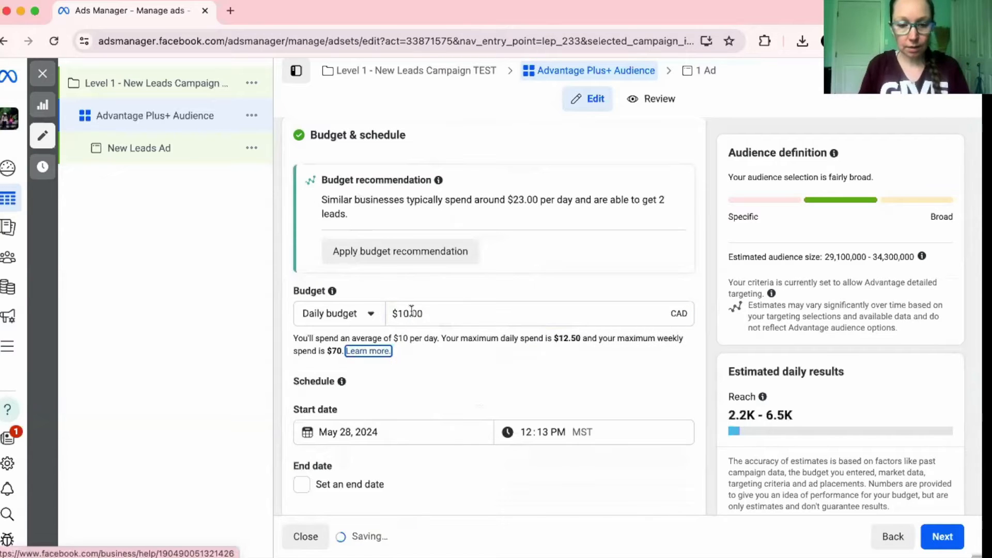
left_click(443, 353)
Open the audience locations under Audience controls for editing and include the United Kingdom
scroll(444, 353, "down", 1)
scroll(444, 357, "down", 10)
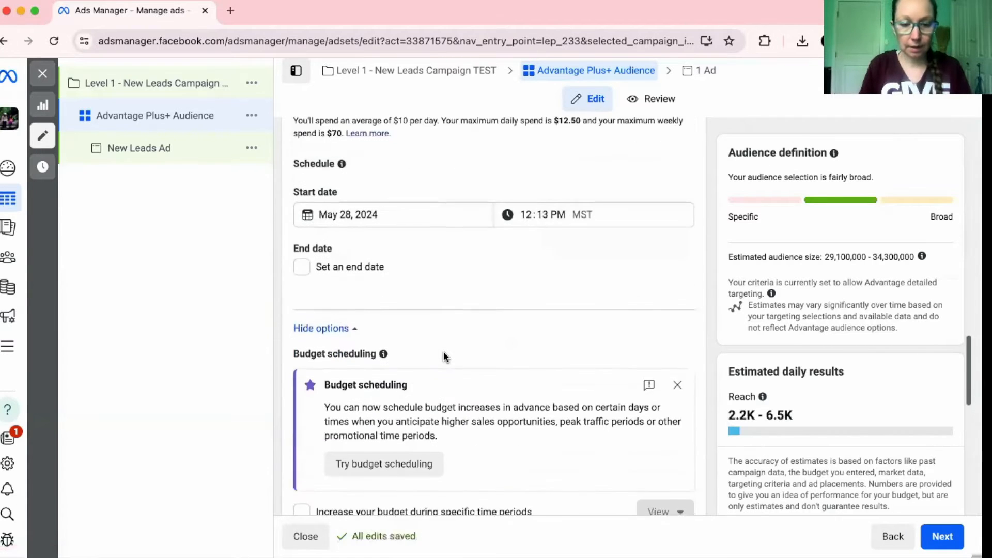
scroll(444, 354, "down", 1)
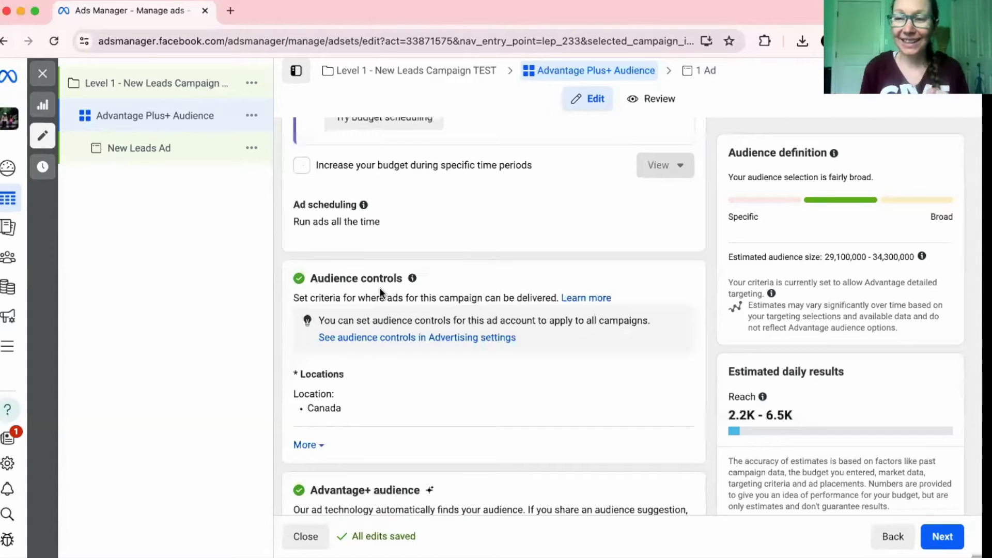
mouse_move(359, 406)
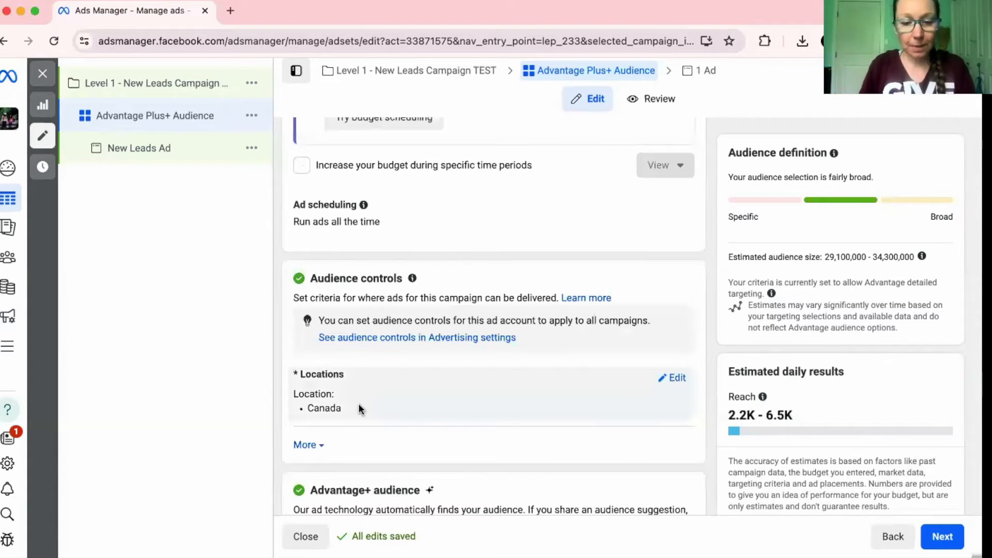
left_click(676, 379)
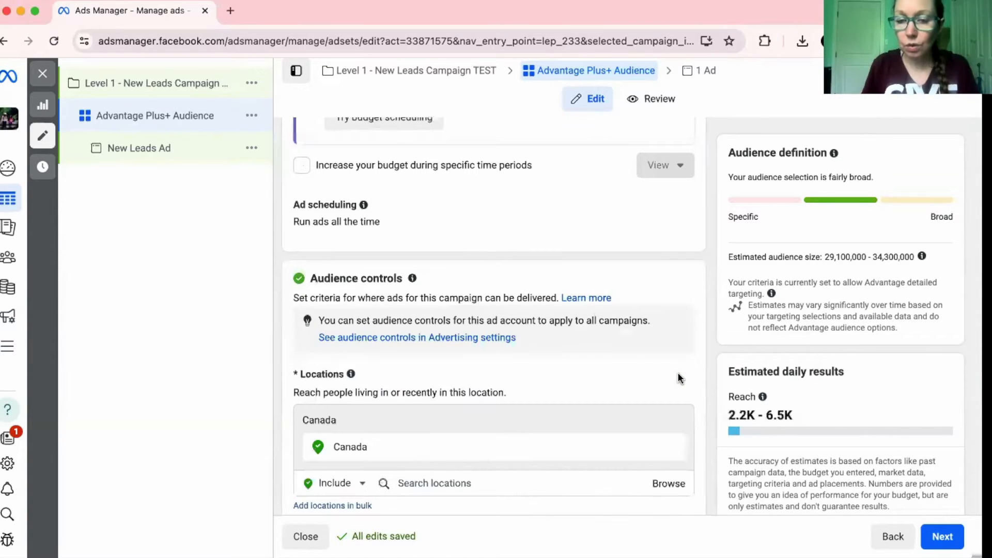
scroll(543, 365, "down", 3)
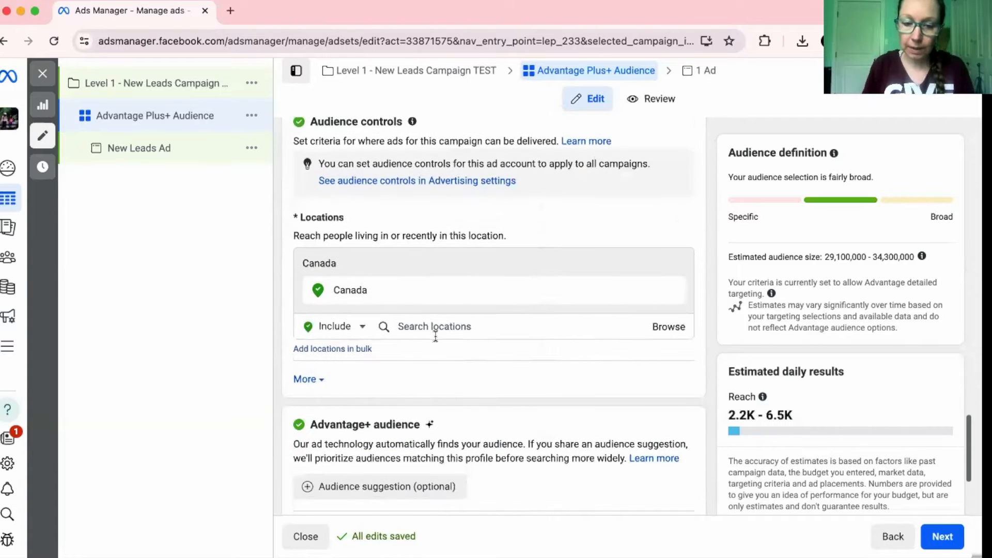
left_click(432, 328)
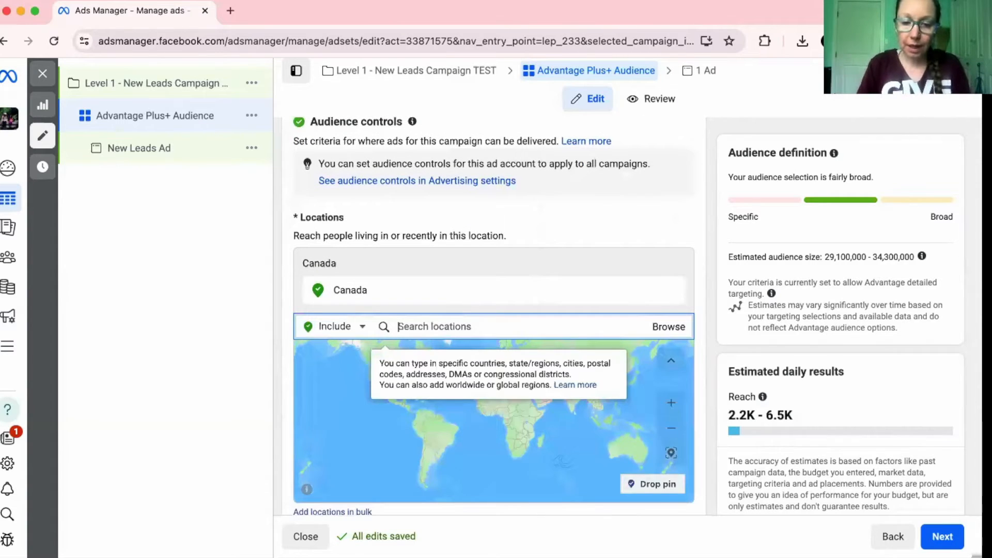
type("united")
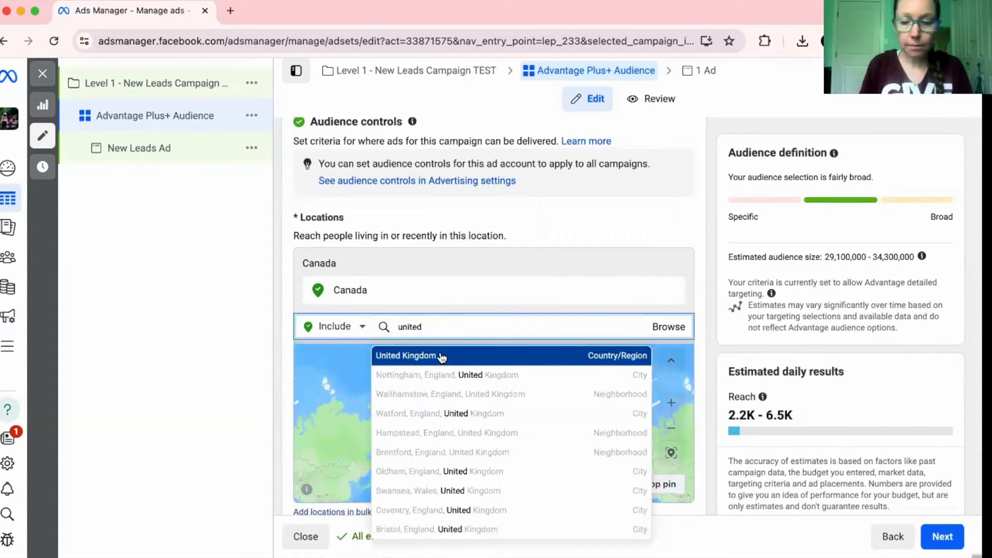
left_click(442, 357)
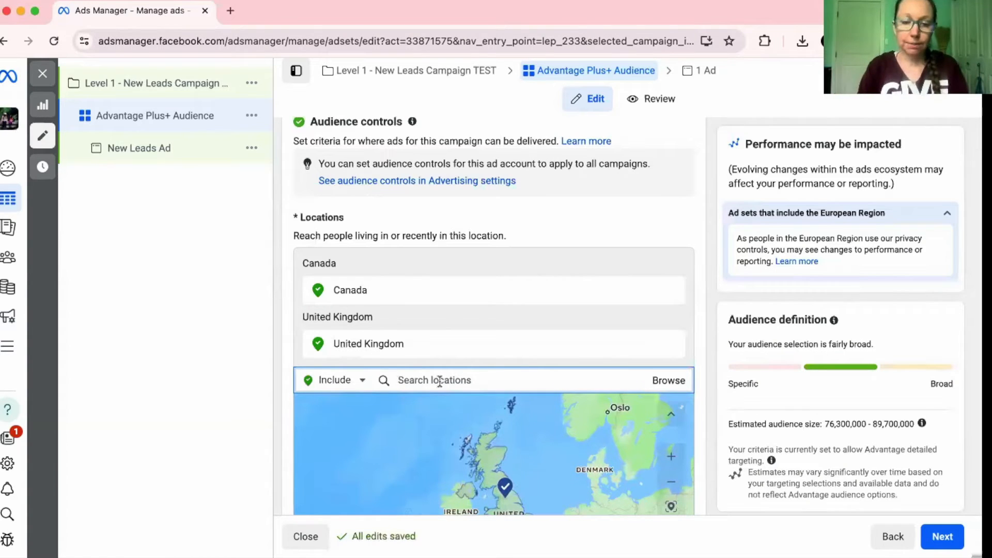
Add the United States and Australia as included countries in the audience locations
type("united states")
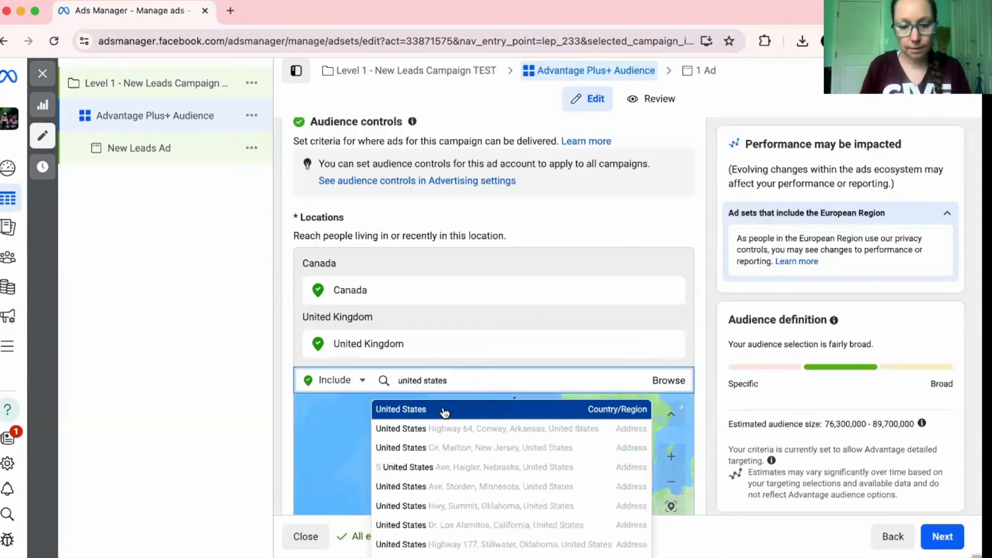
left_click(444, 409)
type("au")
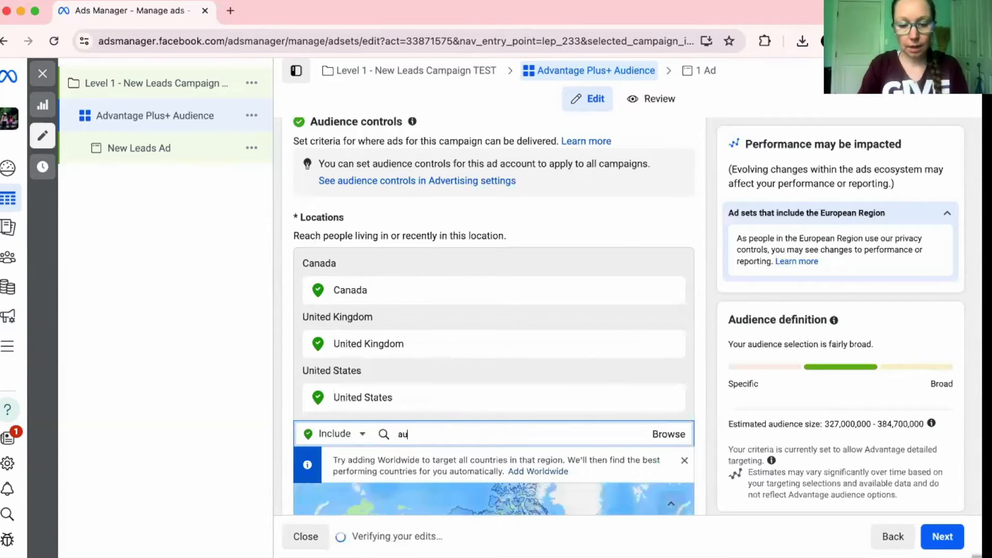
type("stralia")
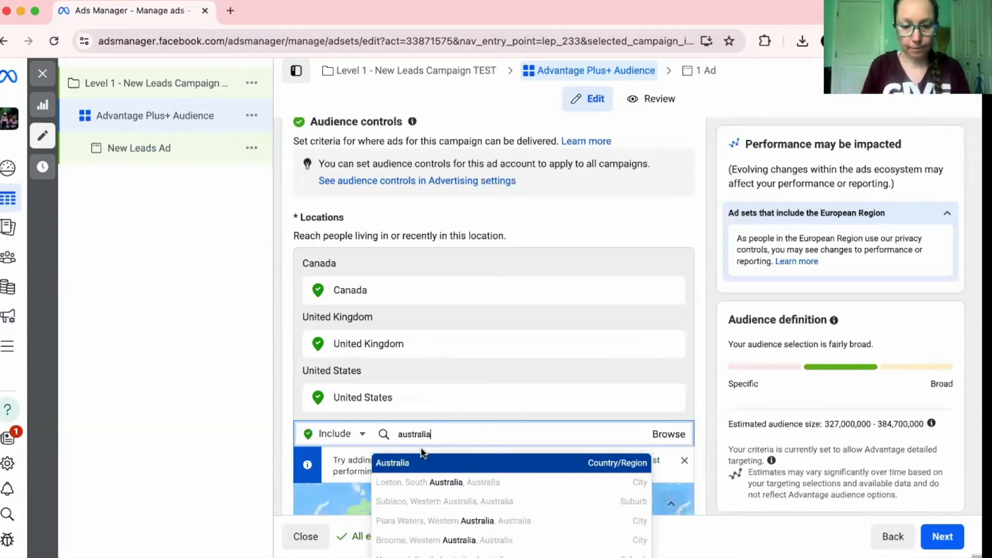
left_click(416, 464)
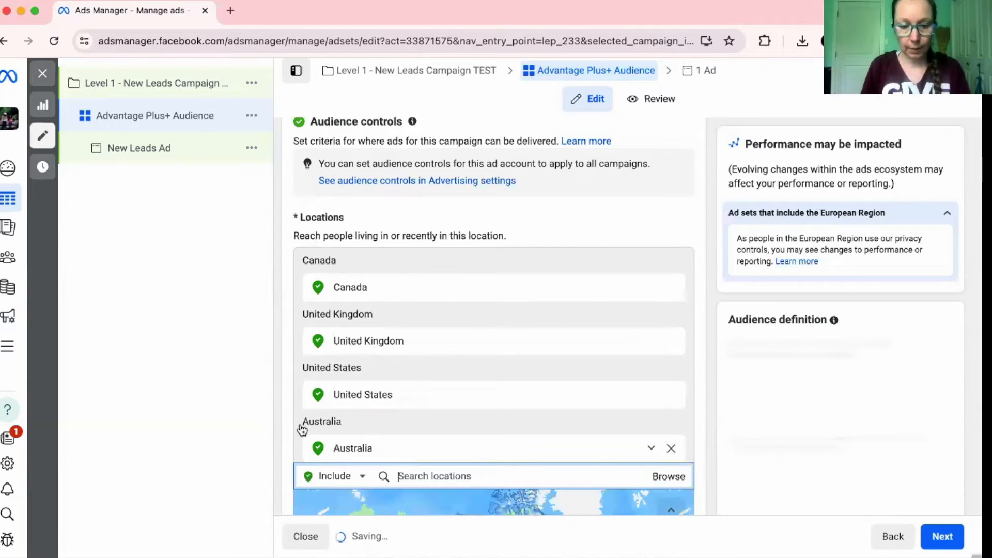
Expand the additional audience controls to check minimum age, exclusions and languages, and continue to the ad settings
scroll(283, 419, "down", 6)
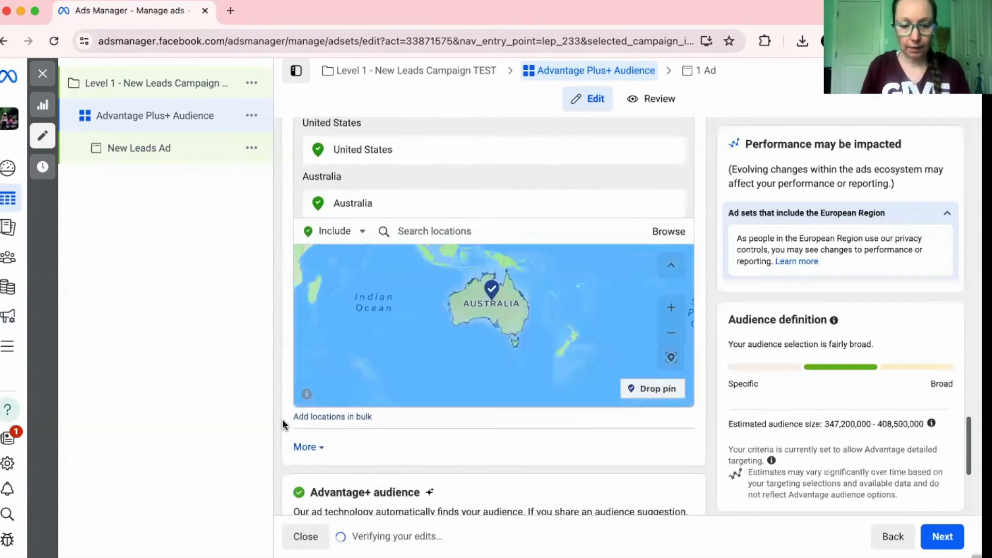
left_click(319, 401)
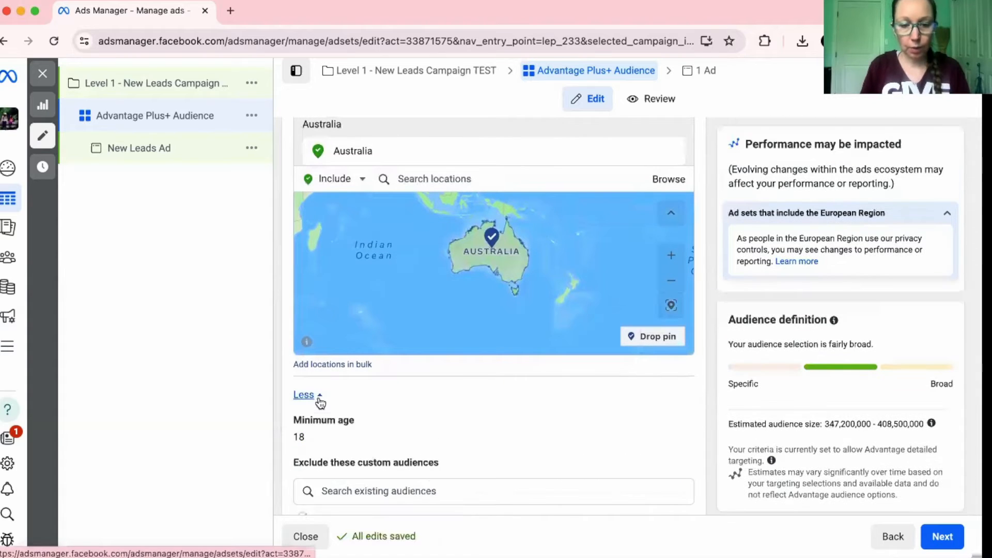
scroll(358, 403, "down", 3)
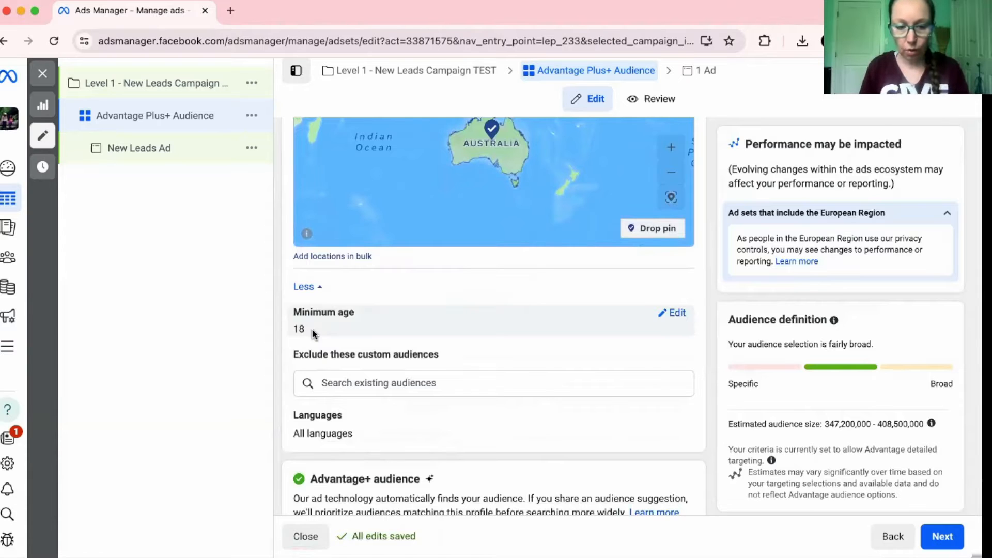
scroll(312, 328, "down", 4)
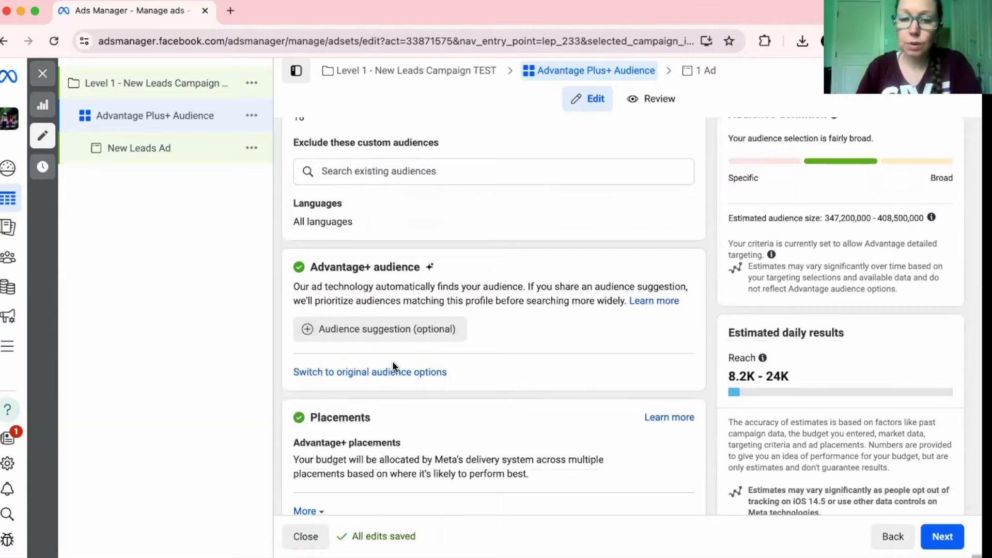
scroll(393, 362, "down", 1)
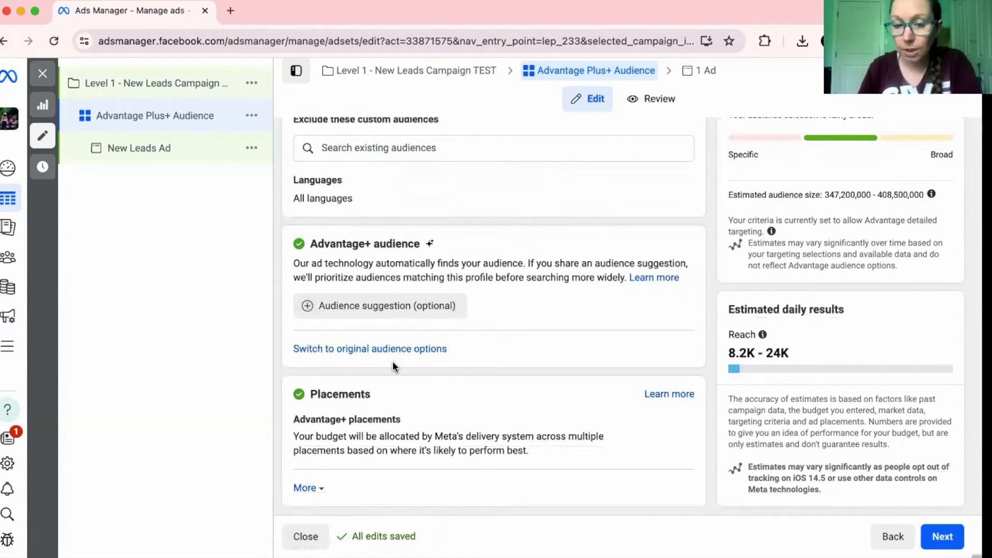
left_click(940, 539)
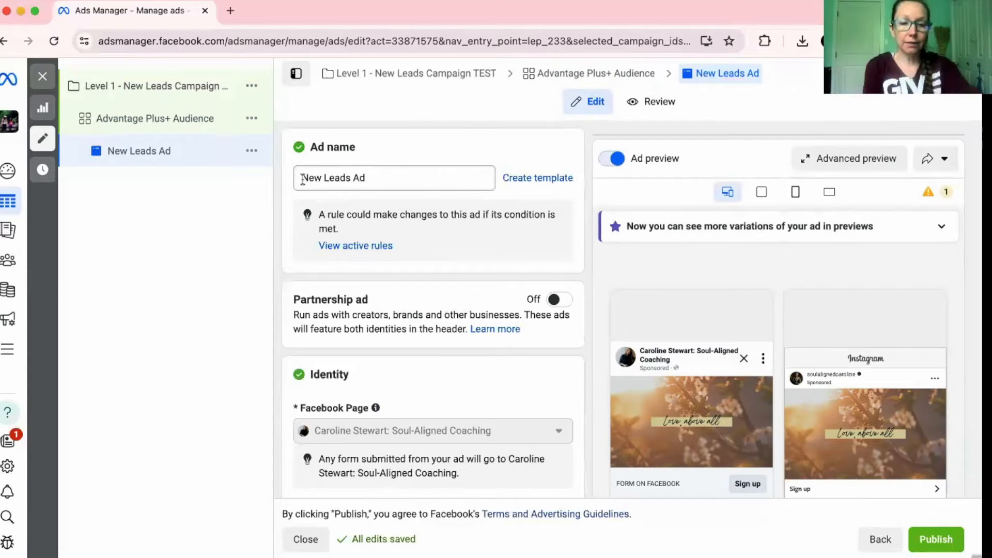
Rename the ad as "Ad # 1 - New Leads Ad"
left_click(303, 179)
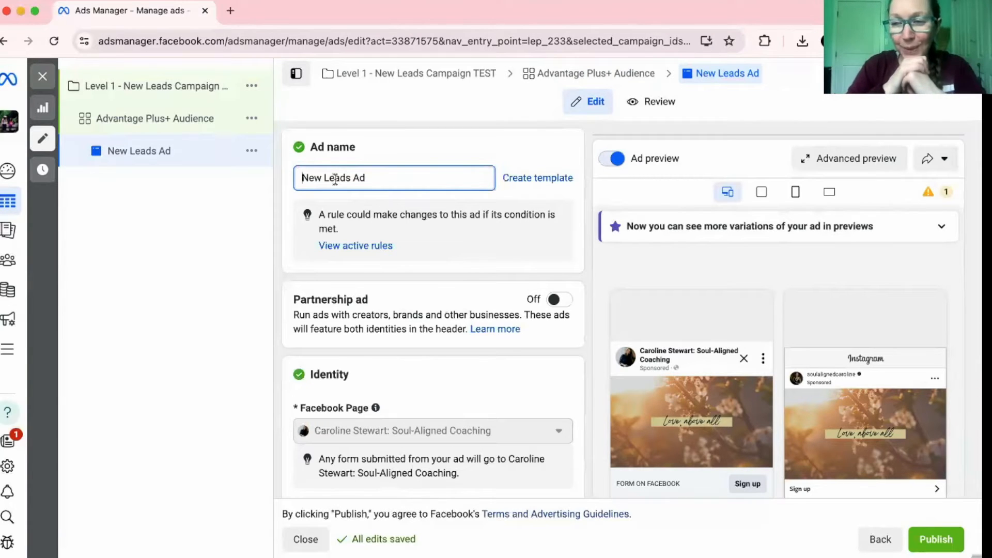
type("G")
key("BackSpace")
type("Ad # 1")
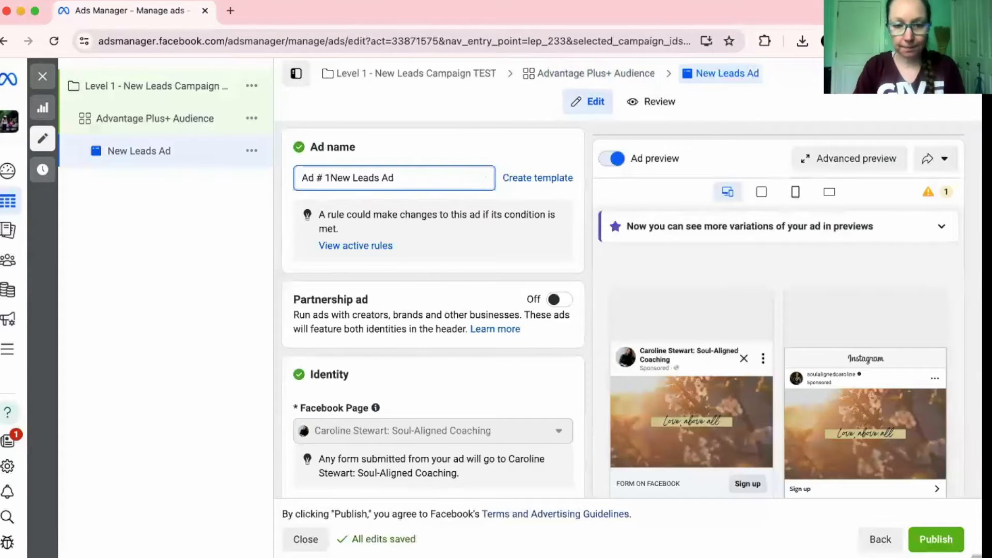
type(" -")
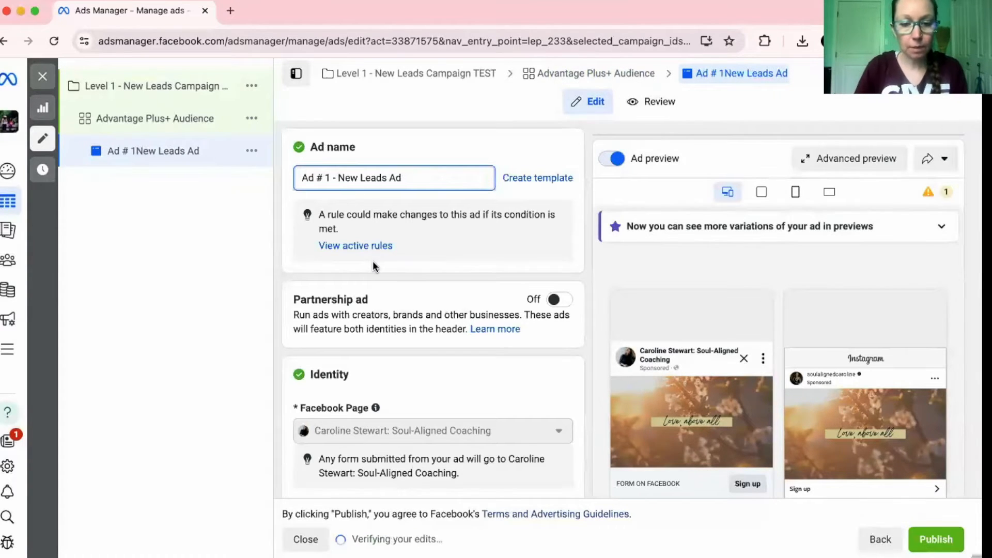
Examine the ad's identity accounts, format options, multi-advertiser setting and creative media placements
scroll(368, 308, "down", 4)
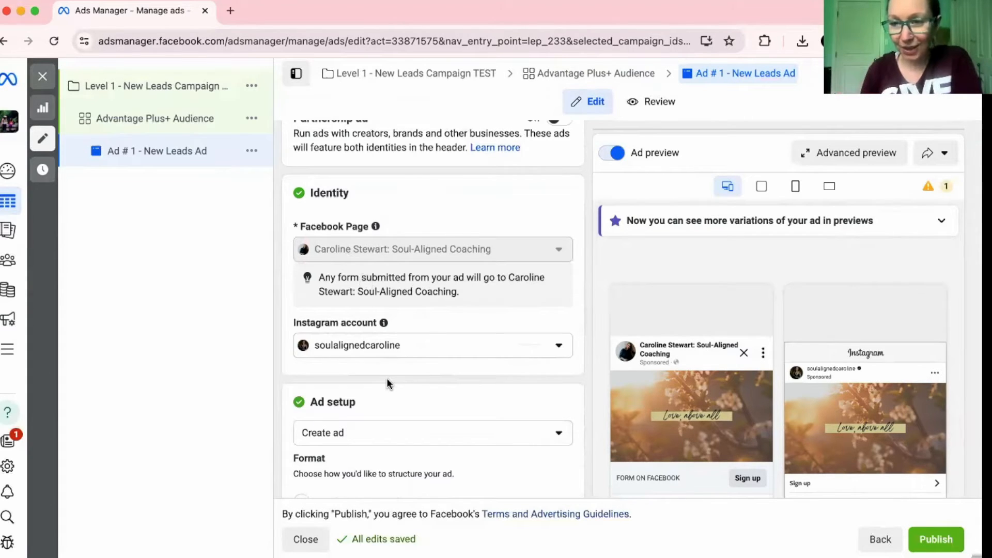
scroll(388, 381, "down", 3)
scroll(387, 381, "down", 3)
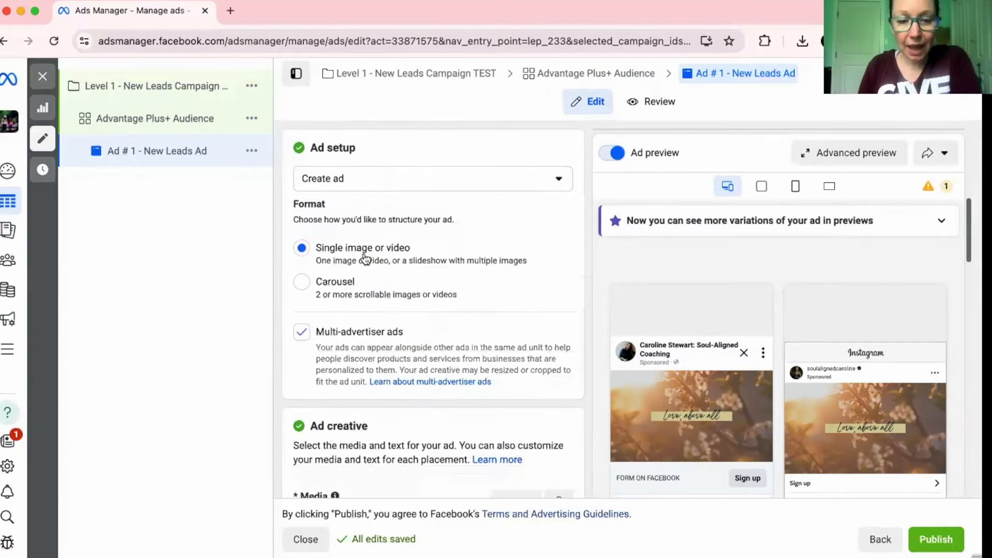
scroll(362, 306, "down", 2)
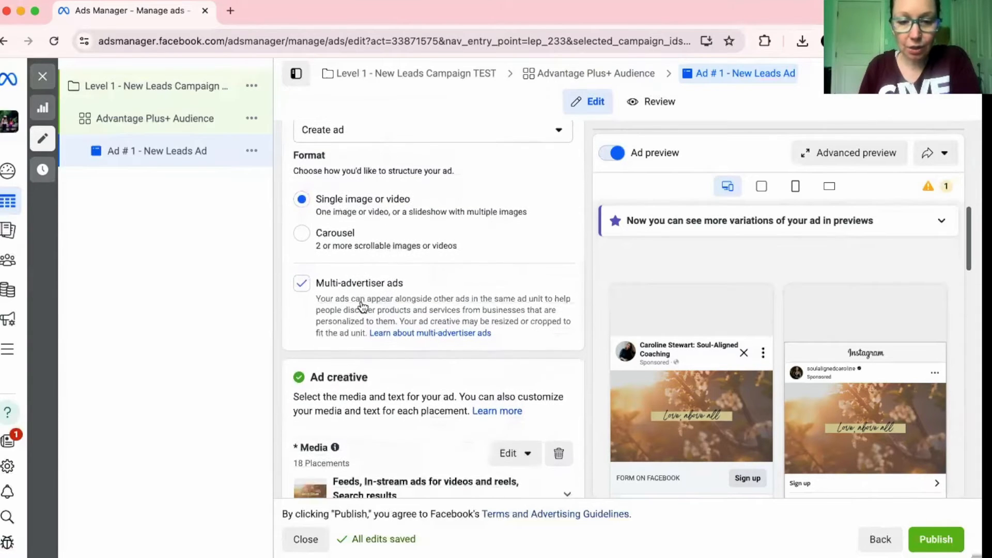
scroll(362, 306, "up", 1)
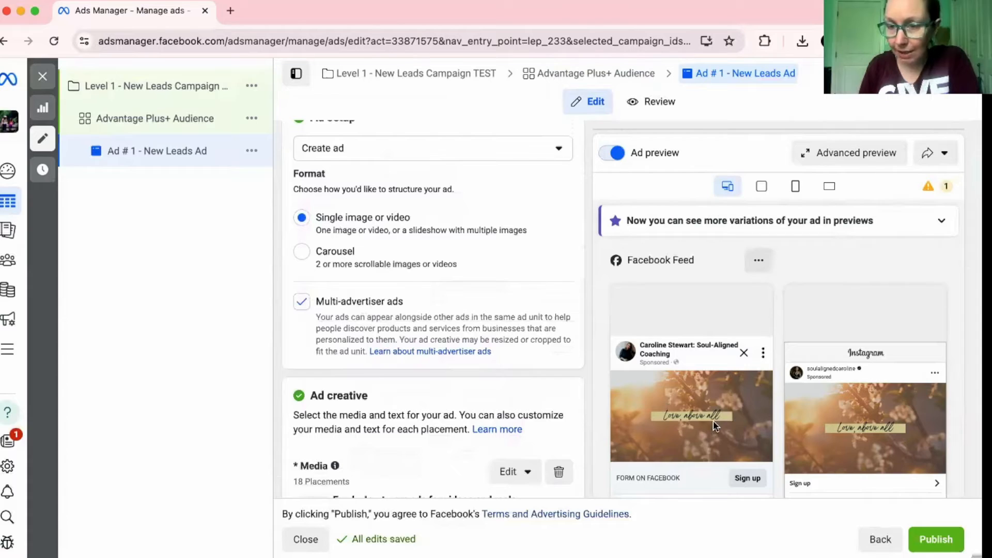
scroll(372, 243, "down", 1)
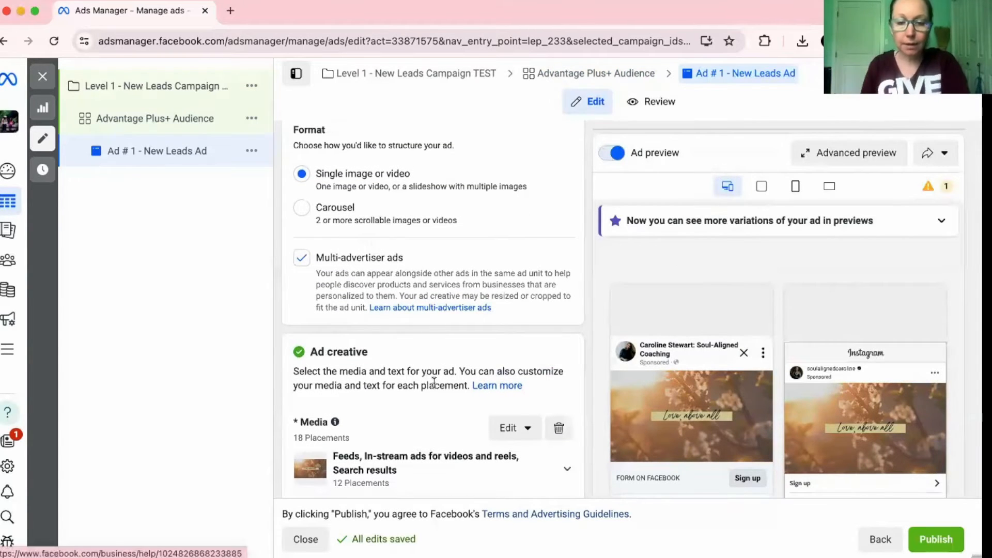
scroll(434, 383, "down", 1)
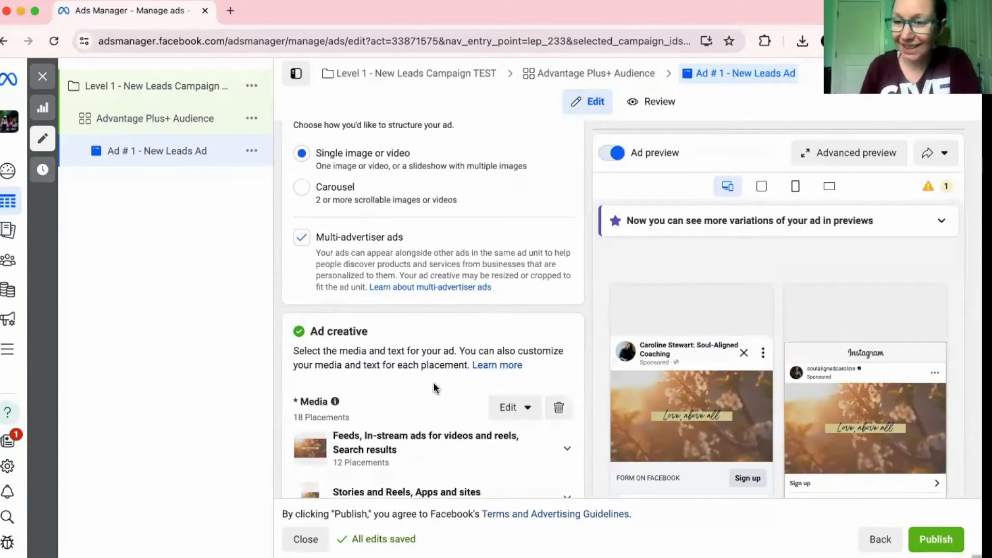
scroll(434, 385, "down", 5)
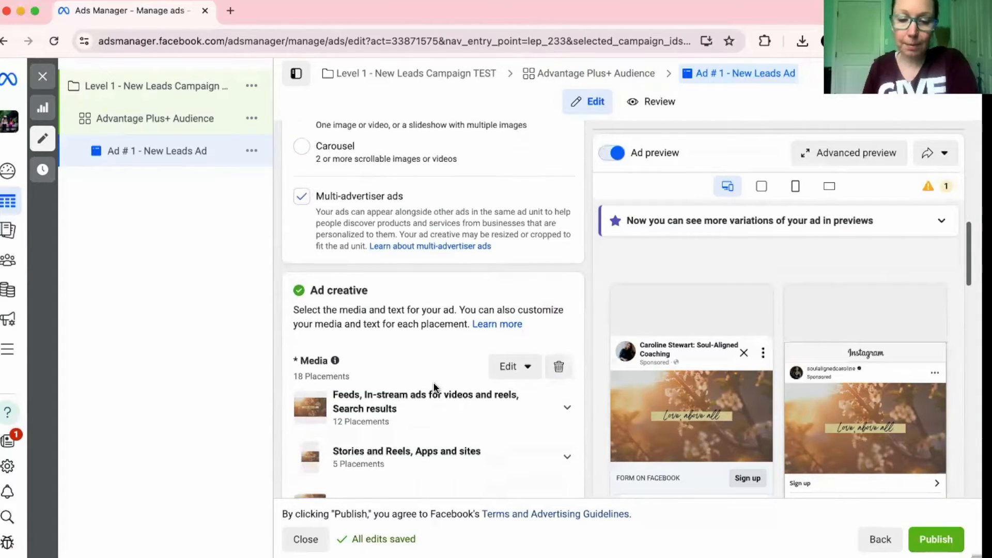
Look over the ad's primary text, headline and description fields, and set the call to action to Download
left_click(345, 389)
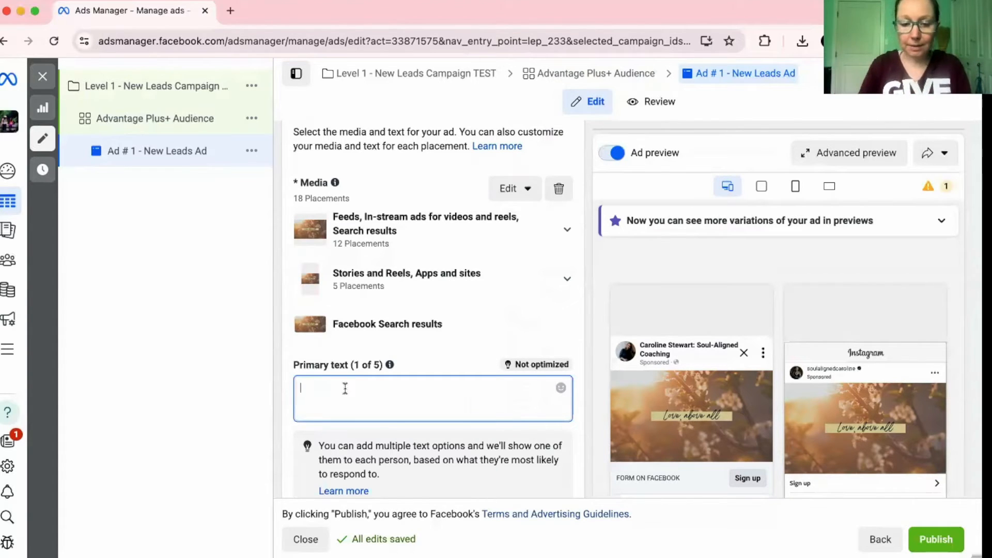
scroll(345, 389, "down", 5)
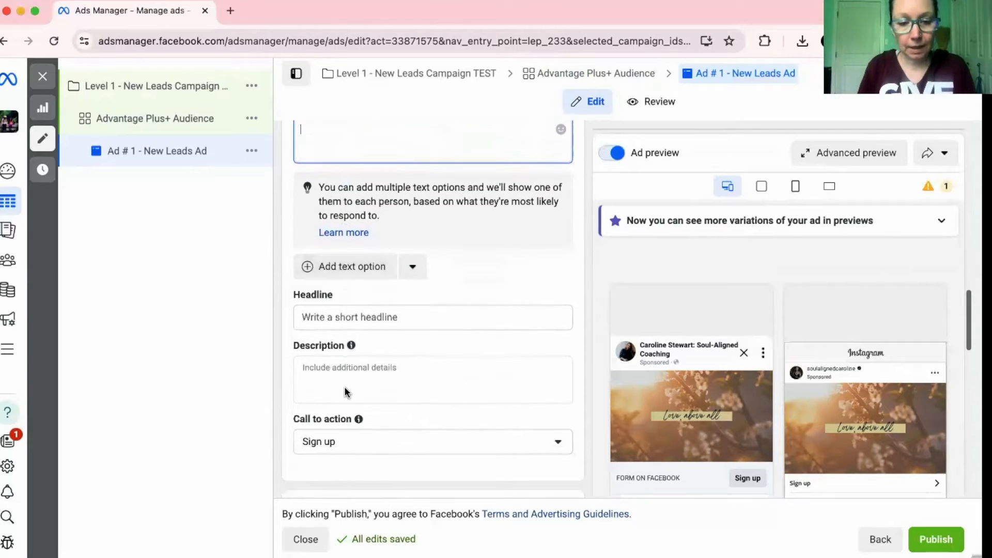
scroll(344, 387, "down", 2)
left_click(340, 341)
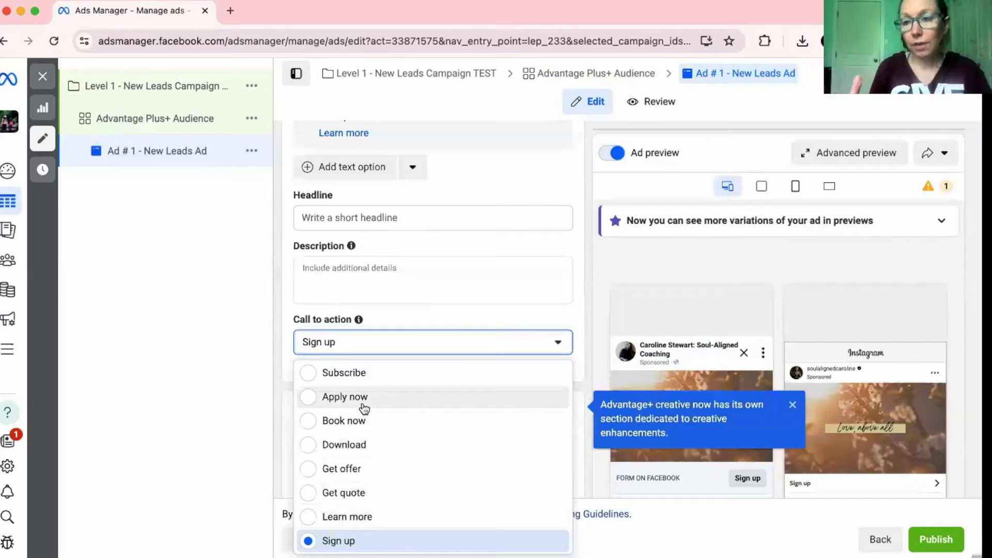
left_click(312, 445)
Start a new instant form in the ad's Destination section and name it "Test Form"
scroll(312, 442, "down", 3)
scroll(312, 442, "down", 6)
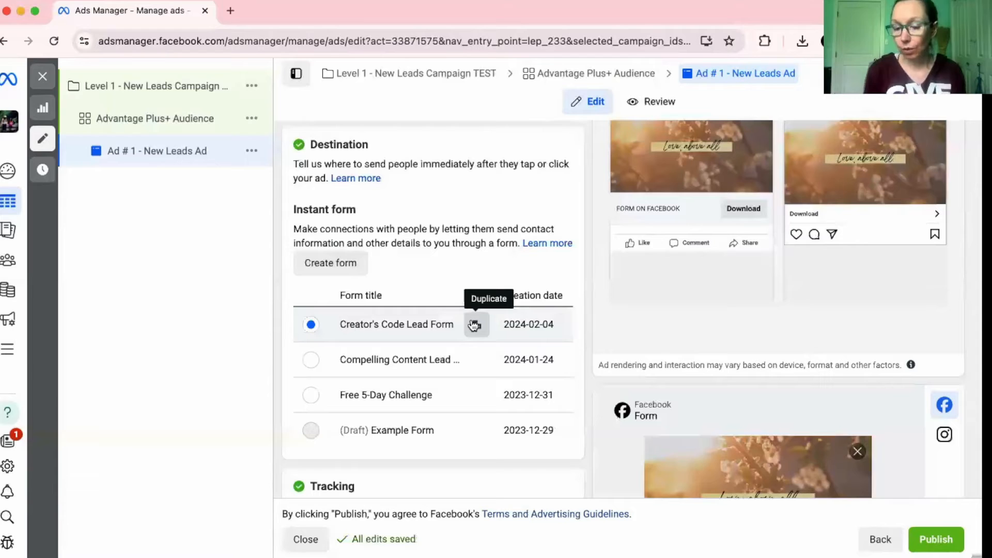
left_click(342, 265)
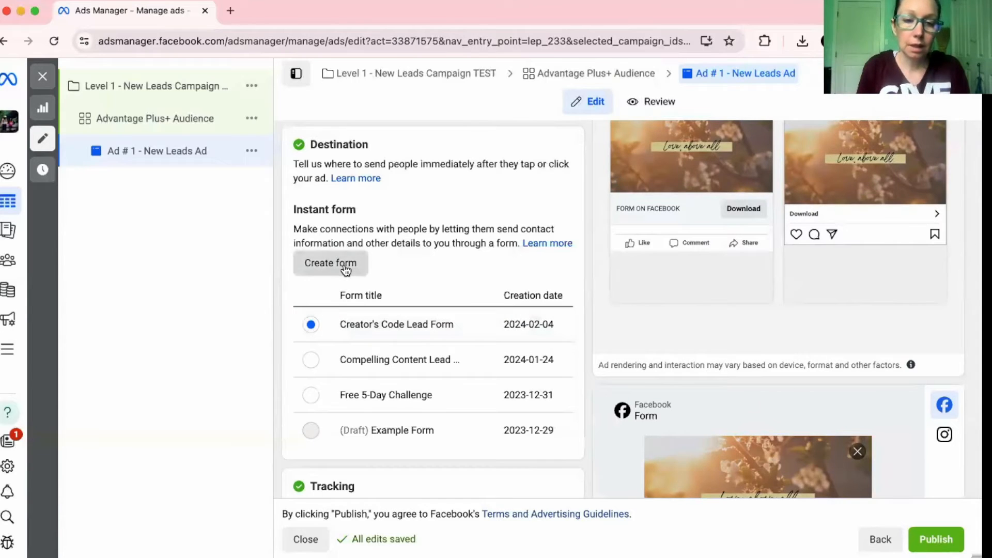
left_click(150, 189)
triple_click(150, 188)
type("Test Form")
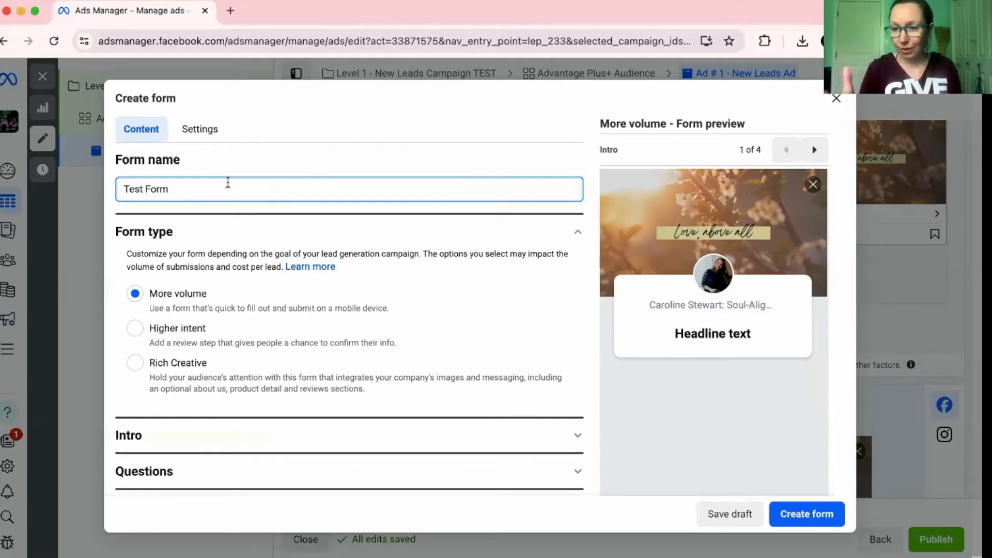
scroll(227, 261, "down", 2)
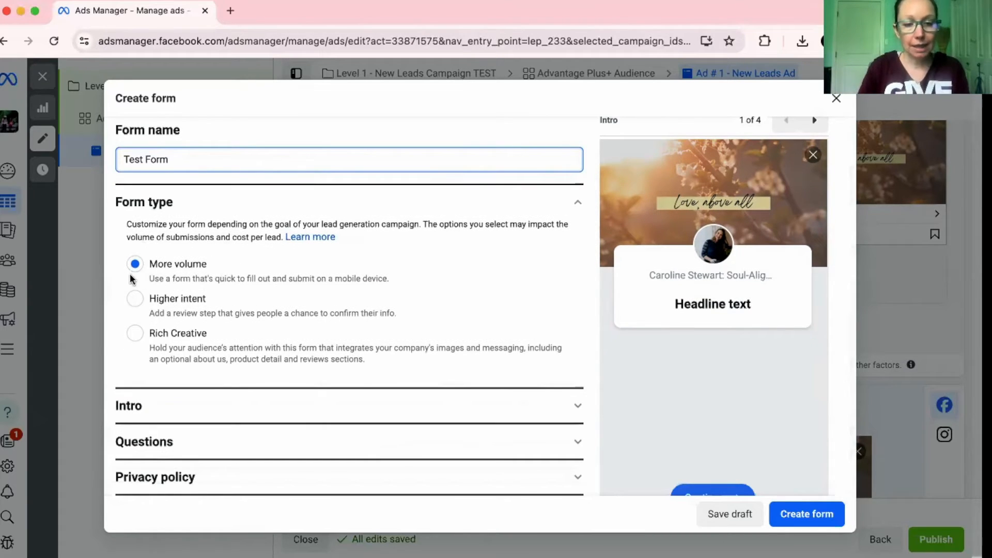
Set the greeting headline in the form's Intro section to "Your FREE Branding Ebook"
scroll(213, 323, "down", 2)
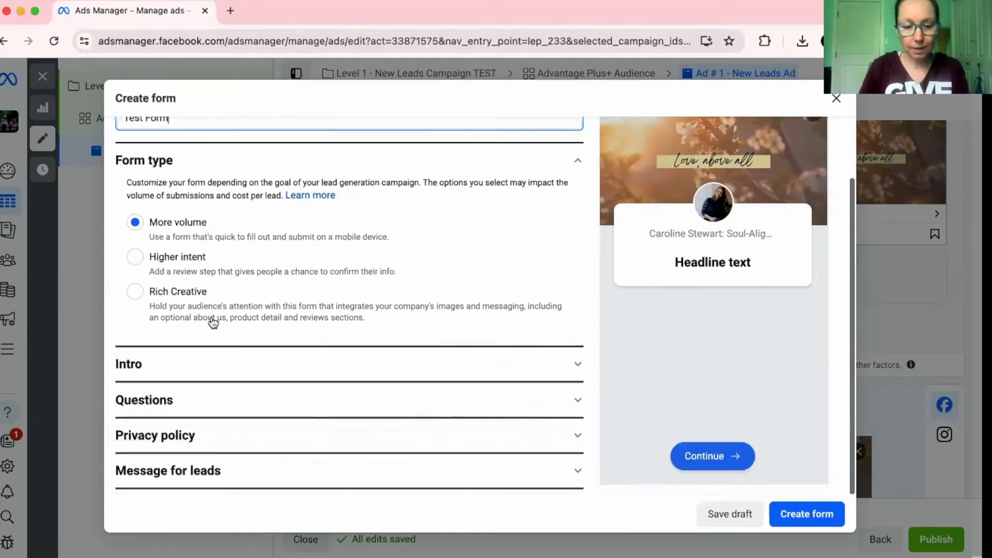
left_click(163, 364)
scroll(240, 364, "down", 2)
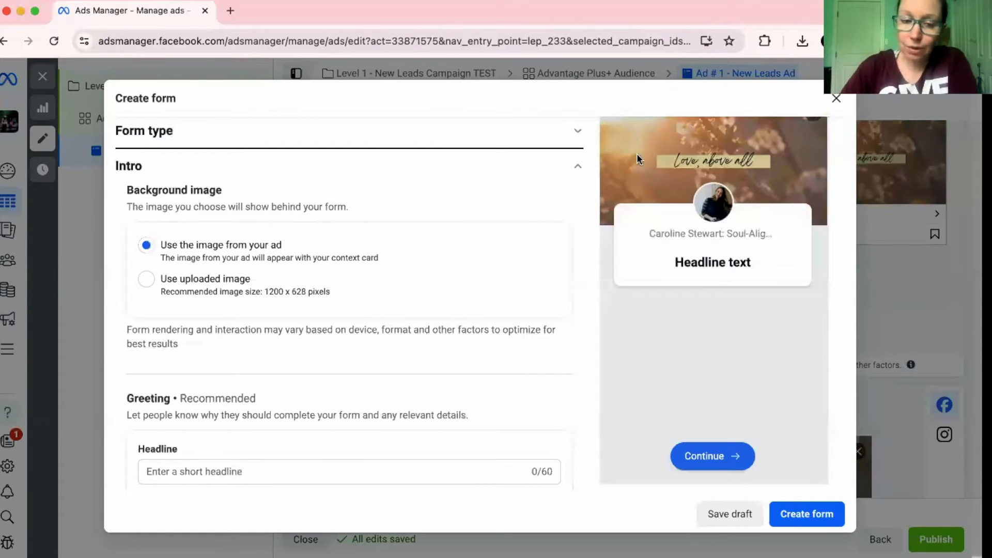
scroll(244, 317, "down", 1)
scroll(244, 317, "down", 5)
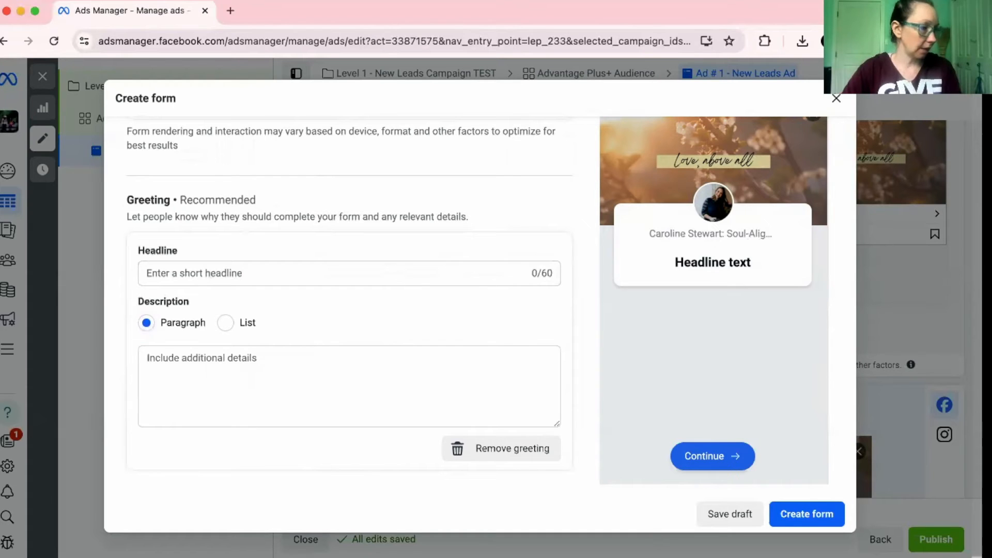
left_click(198, 272)
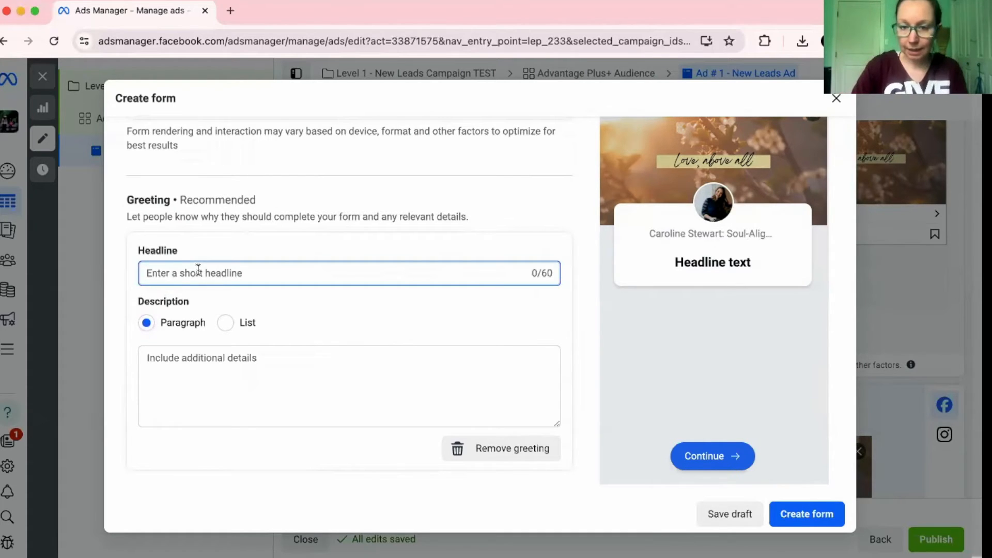
type("Your FREE")
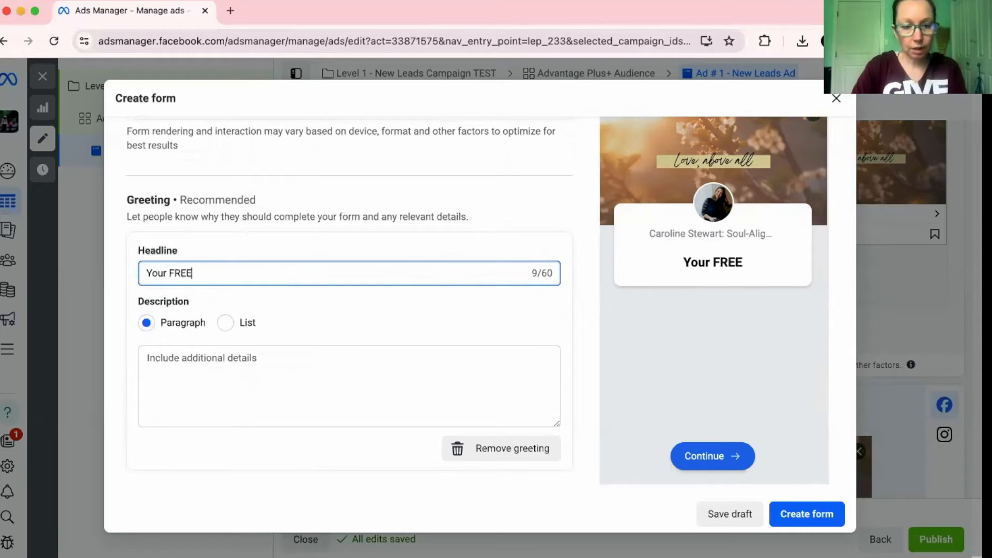
type(" Branding Ebook")
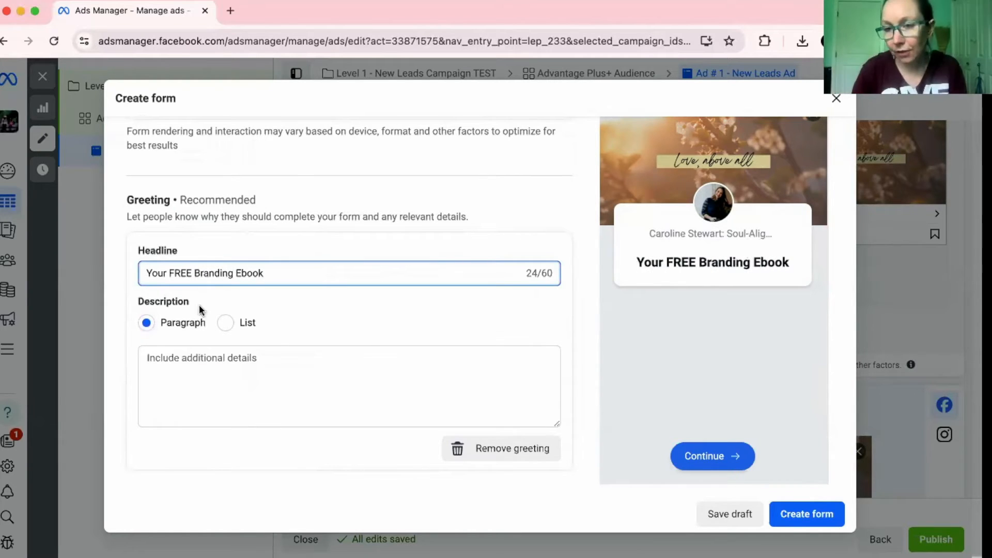
Fill in the greeting's paragraph description with "Download your free ebook and get started with Branding."
left_click(190, 367)
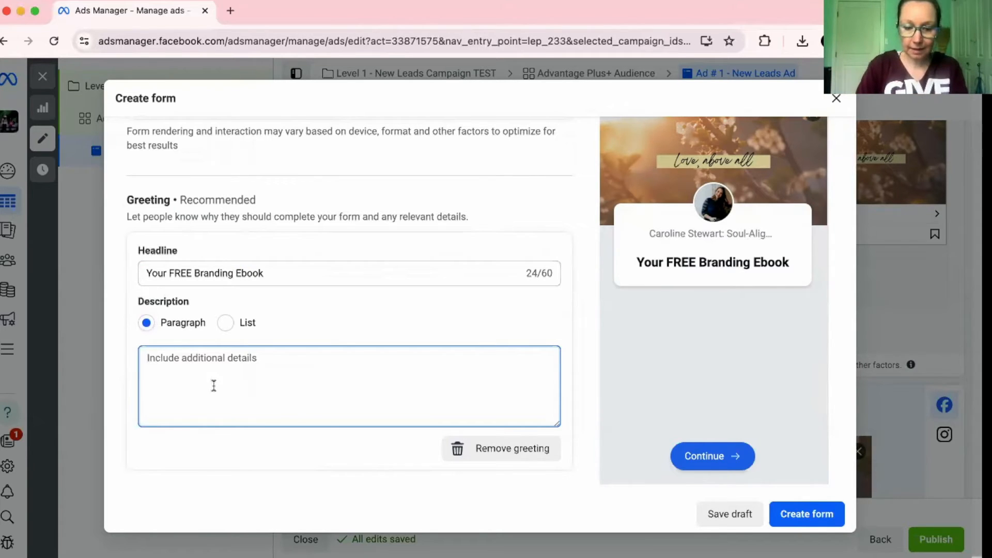
type("Download your f")
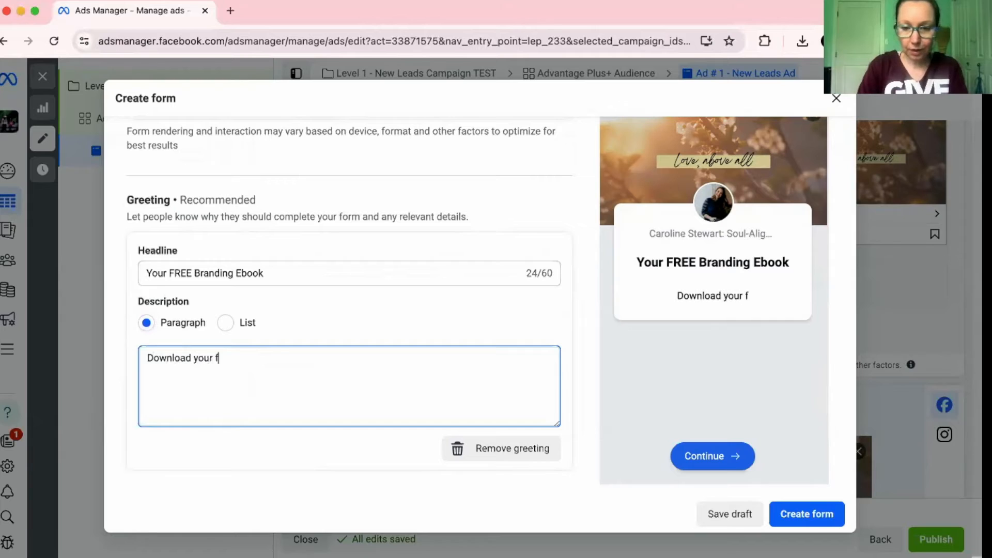
type("ree eb")
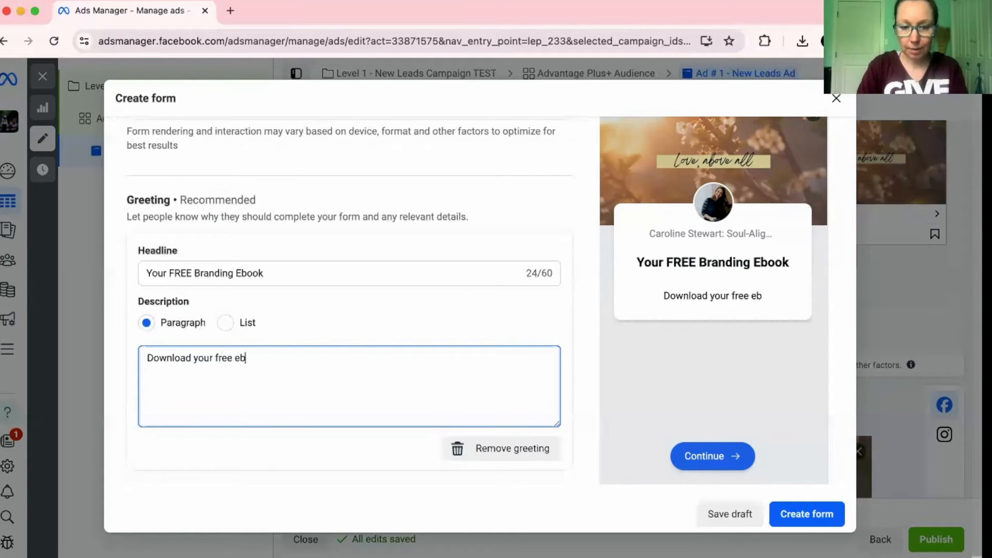
type("ook and get s")
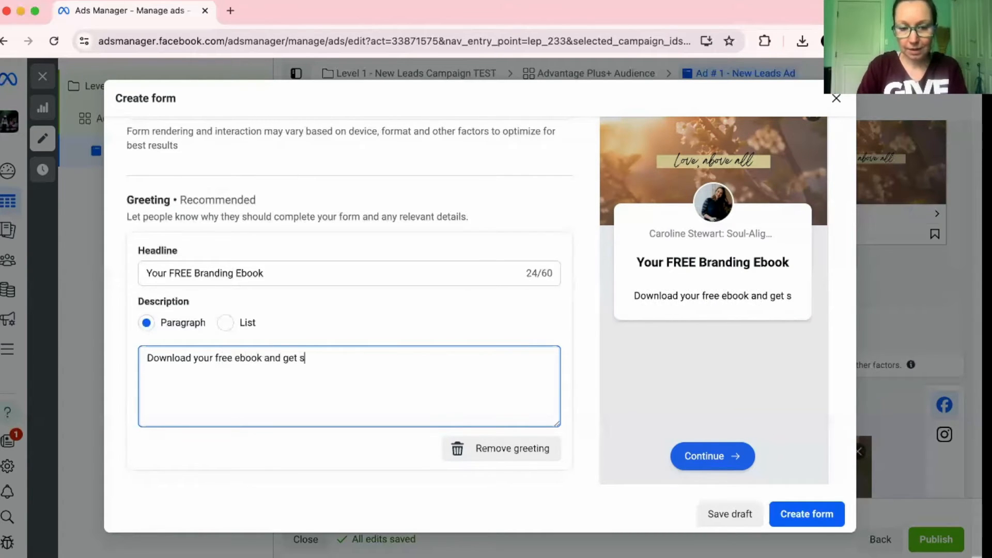
type("tarted with Branding.")
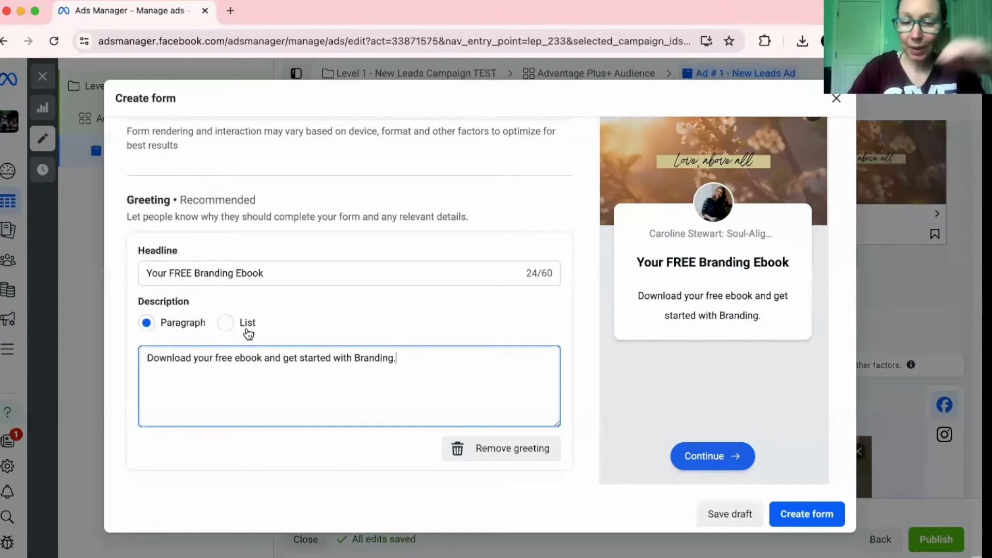
Remove the Full name field from the prefill questions in the form's Questions section
scroll(256, 334, "down", 3)
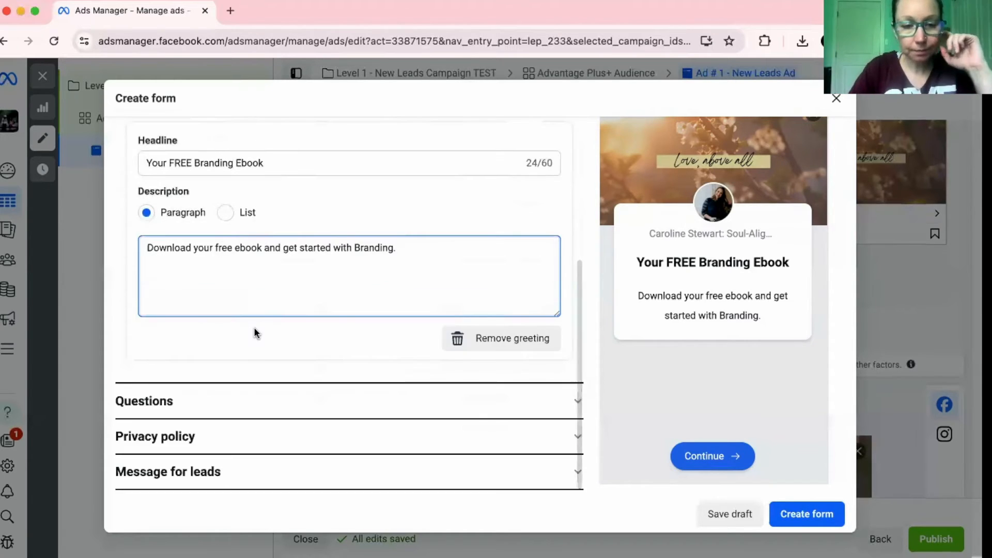
left_click(224, 394)
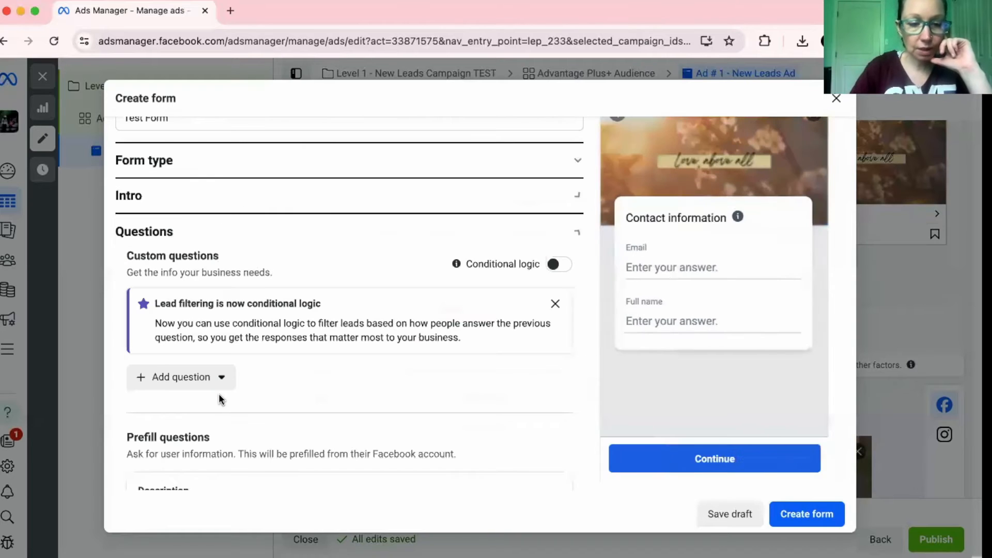
scroll(254, 372, "down", 3)
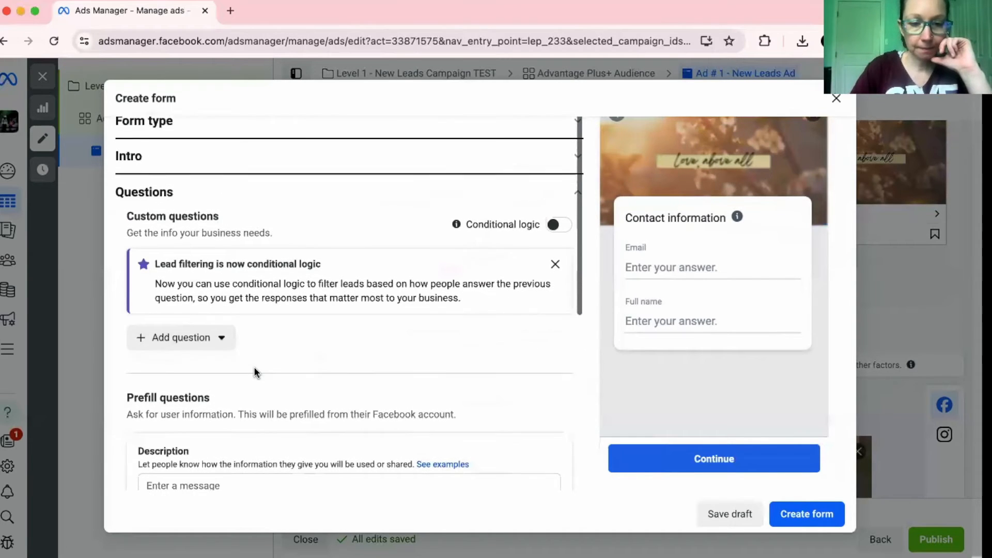
scroll(255, 372, "down", 3)
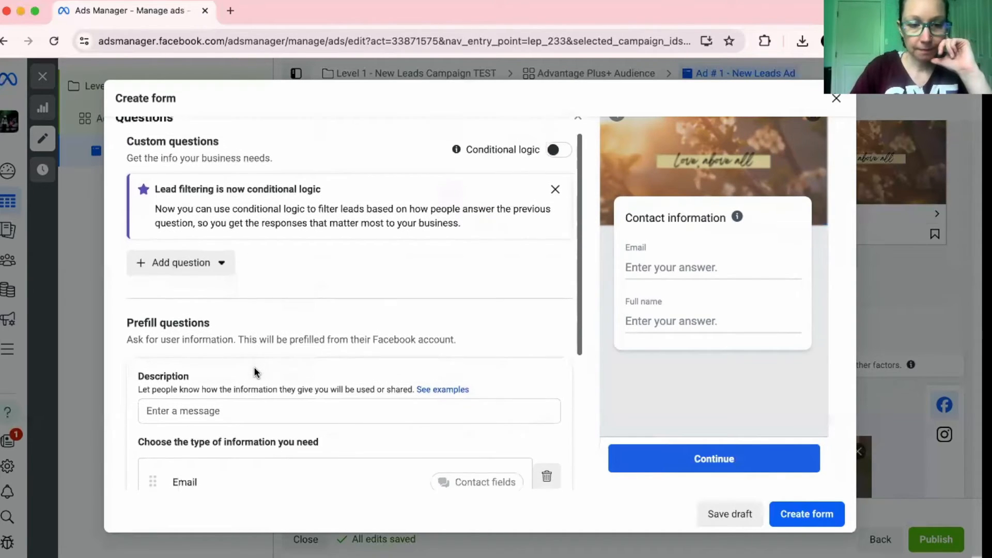
scroll(255, 372, "down", 4)
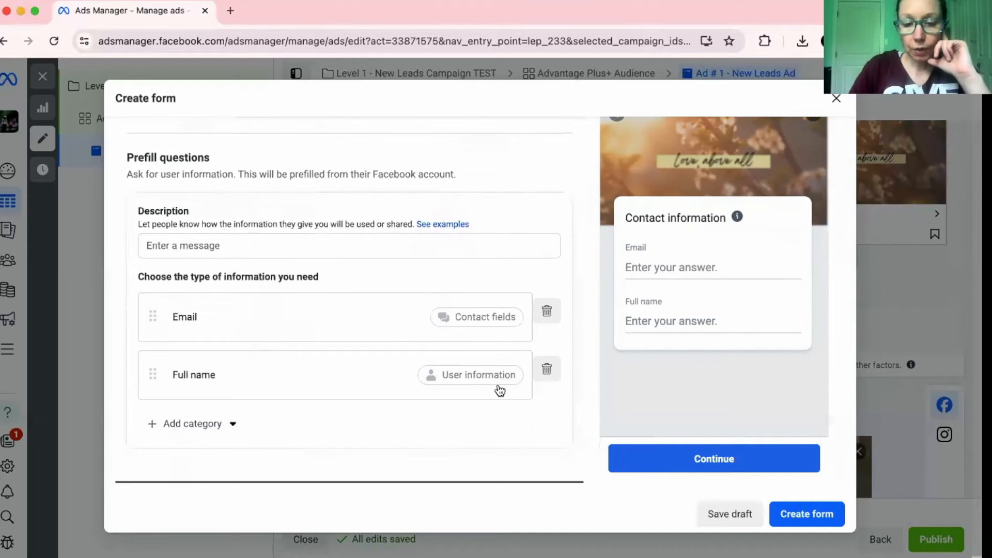
left_click(548, 370)
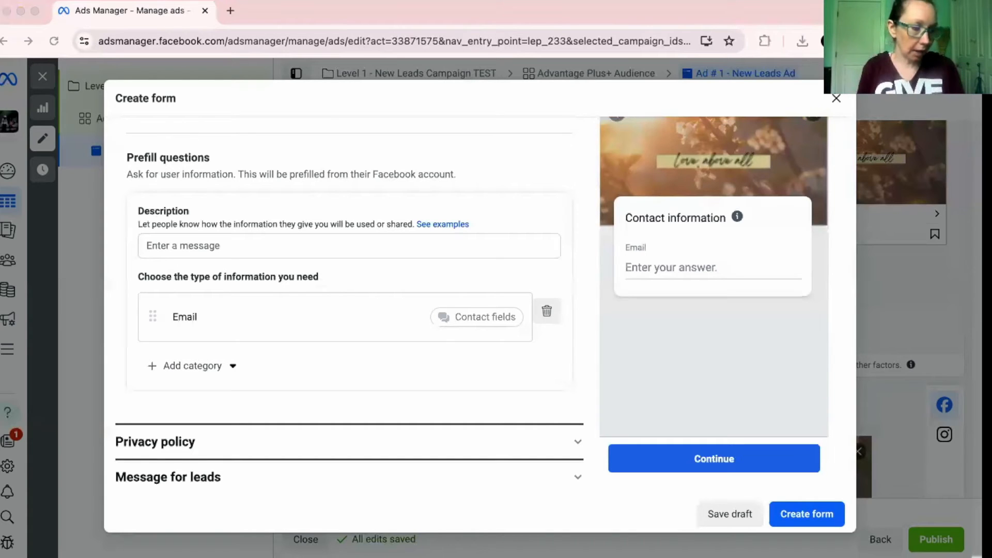
Set the prefill questions' description to "What's the best e-mail to send your FREE [insert freebie name] to?"
left_click(184, 249)
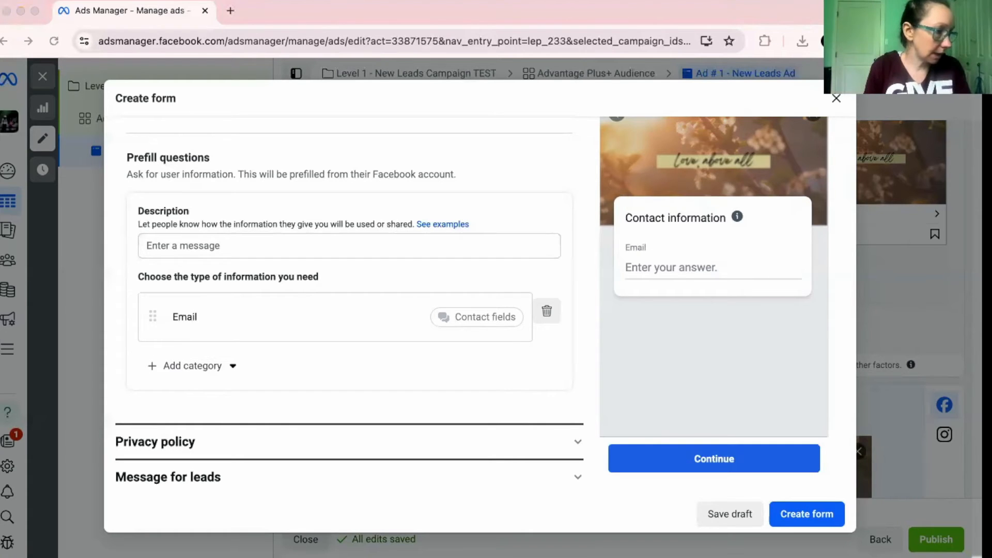
left_click(197, 245)
type("What's the best e-mail to send your FREE [insert freebie name] to?")
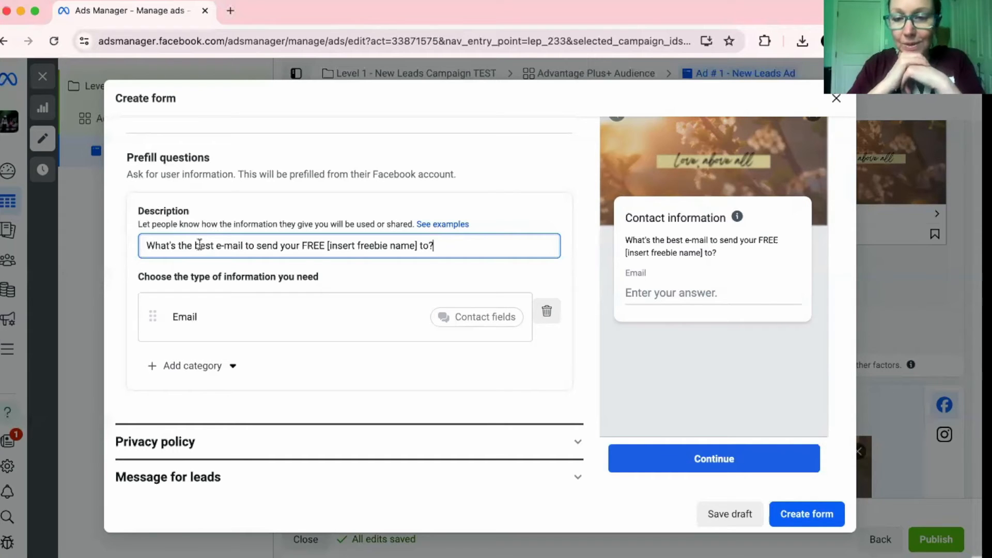
scroll(199, 245, "down", 1)
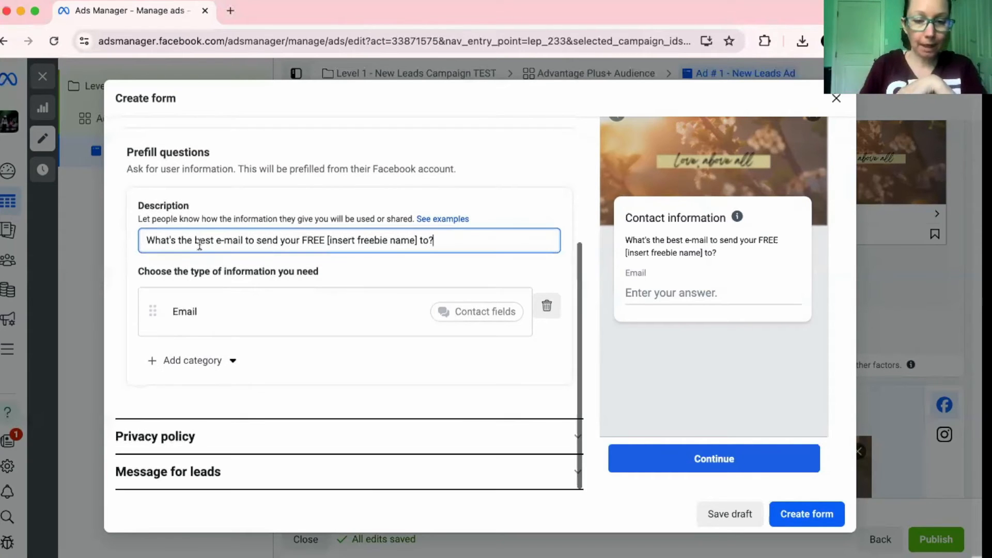
left_click(208, 364)
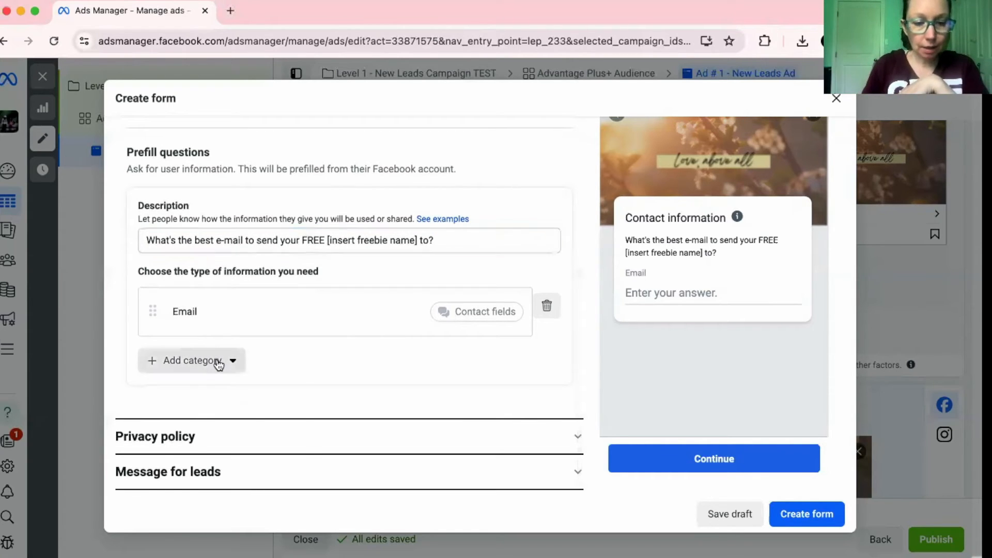
left_click(233, 363)
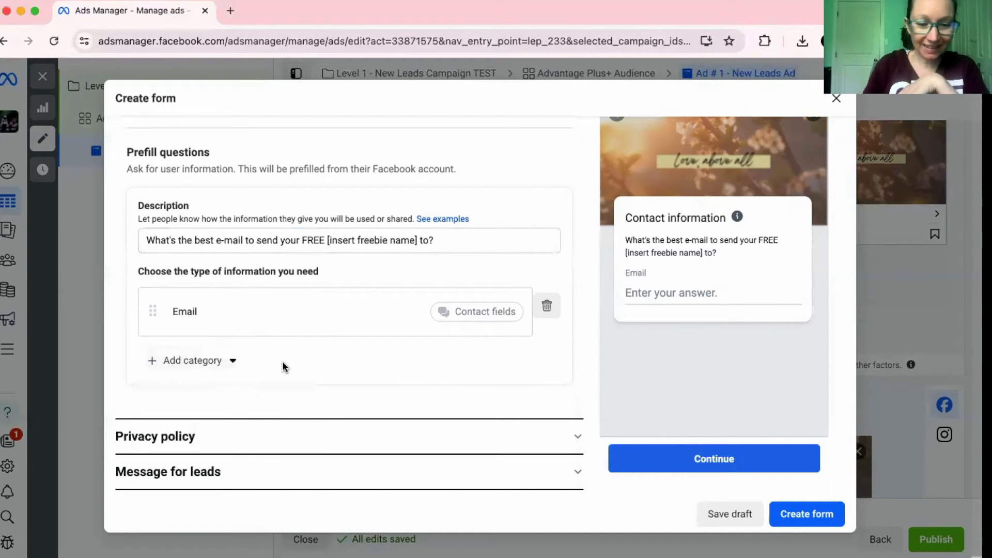
Set the link text in the form's Privacy policy section to "Privacy Policy"
left_click(214, 437)
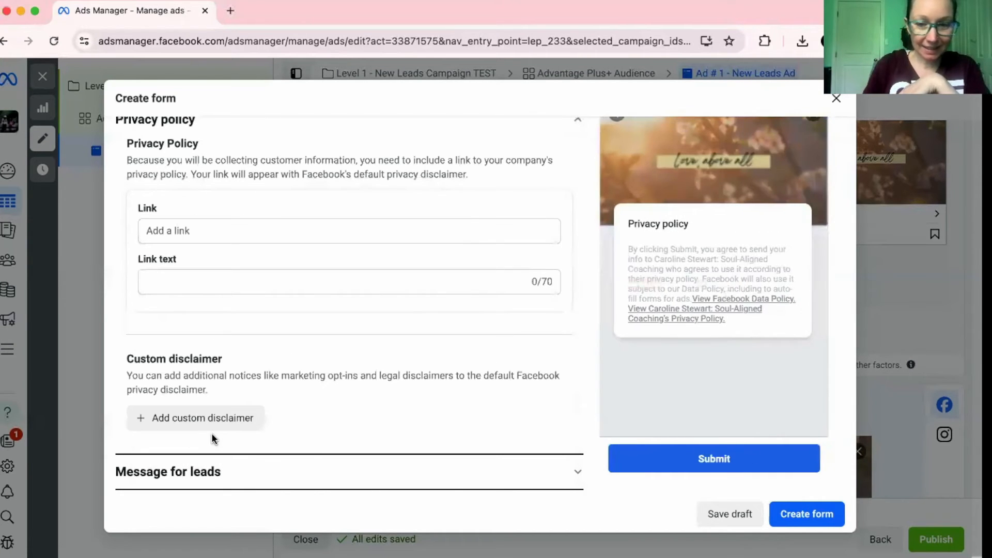
left_click(182, 232)
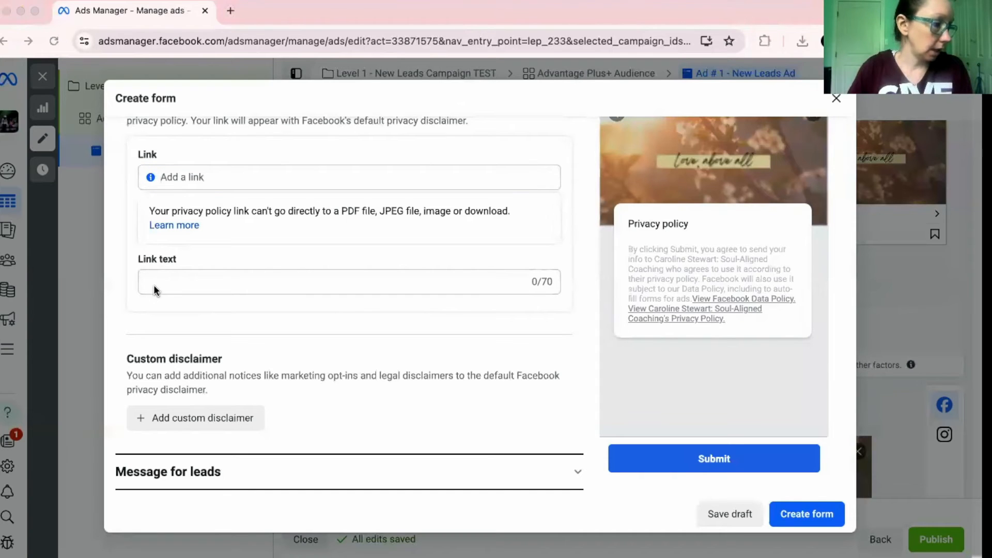
left_click(174, 288)
type("P")
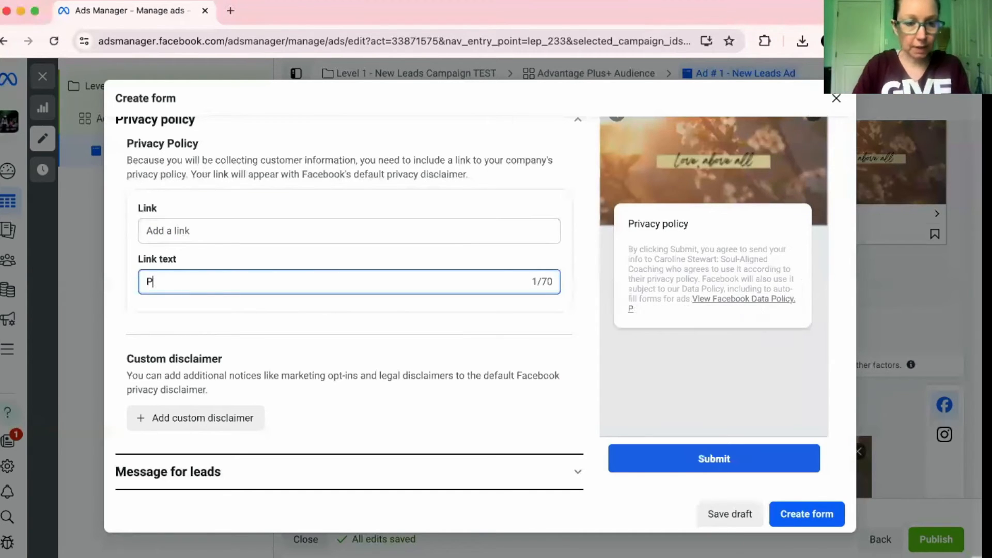
type("rivacy B")
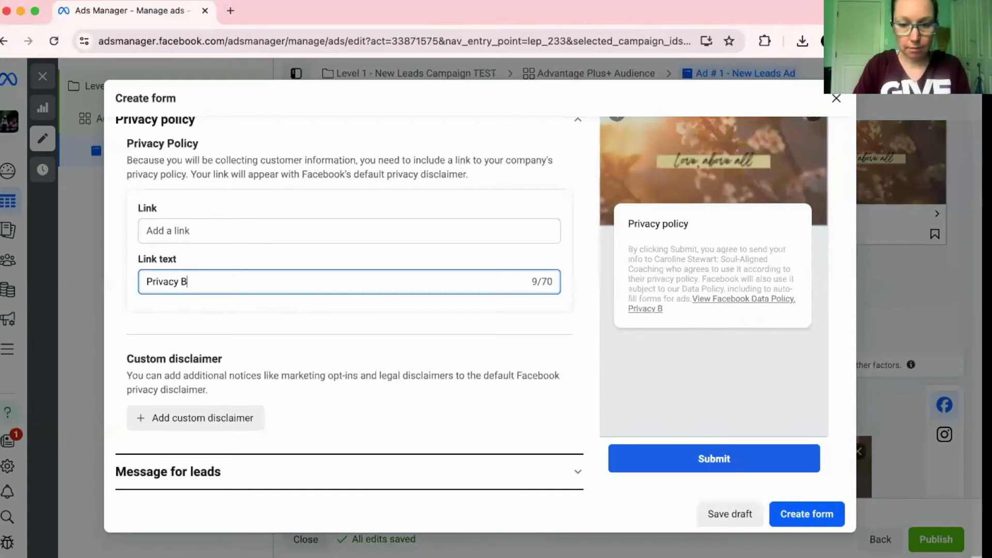
key("BackSpace")
type("Policy")
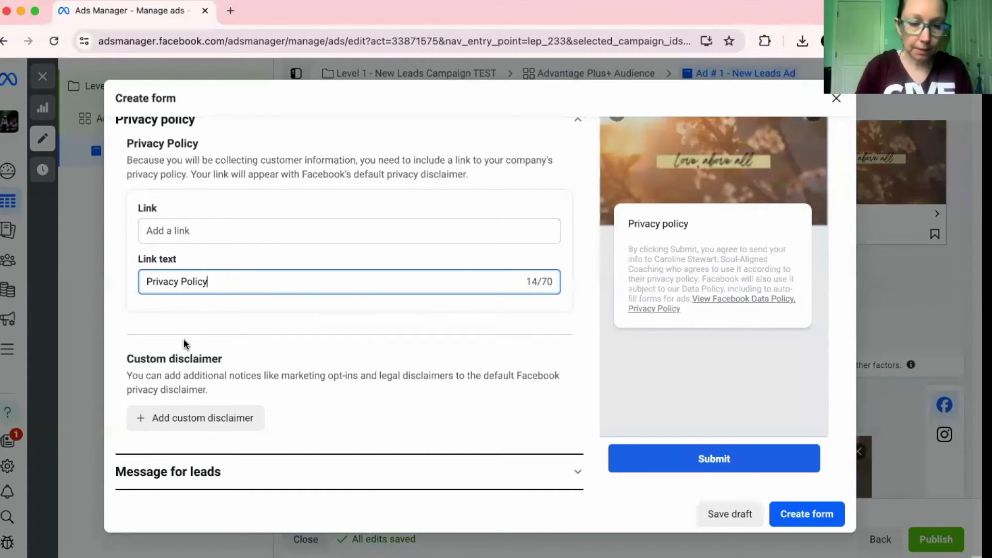
Add a custom disclaimer to the privacy policy and title it "Email Usage & Terms"
left_click(183, 421)
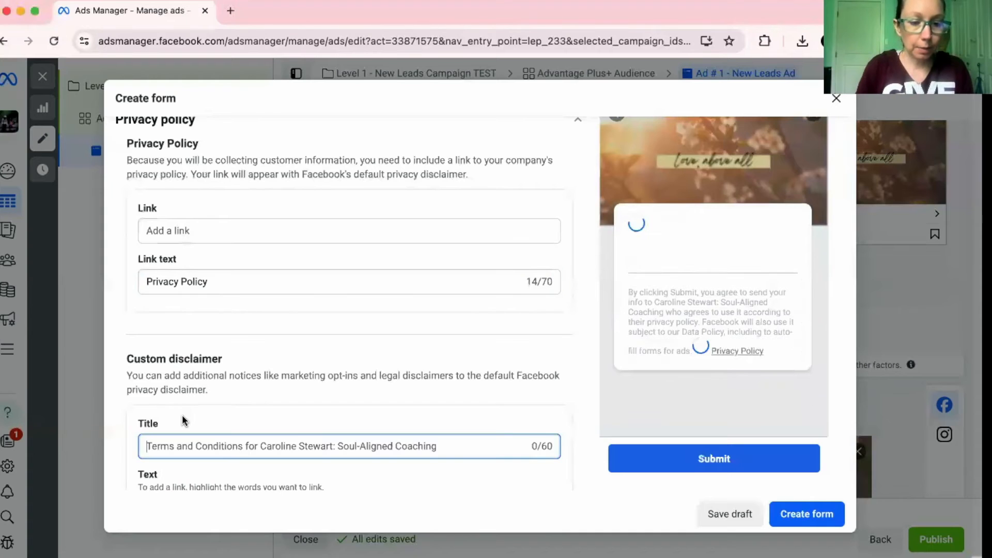
scroll(223, 384, "down", 4)
scroll(223, 385, "up", 1)
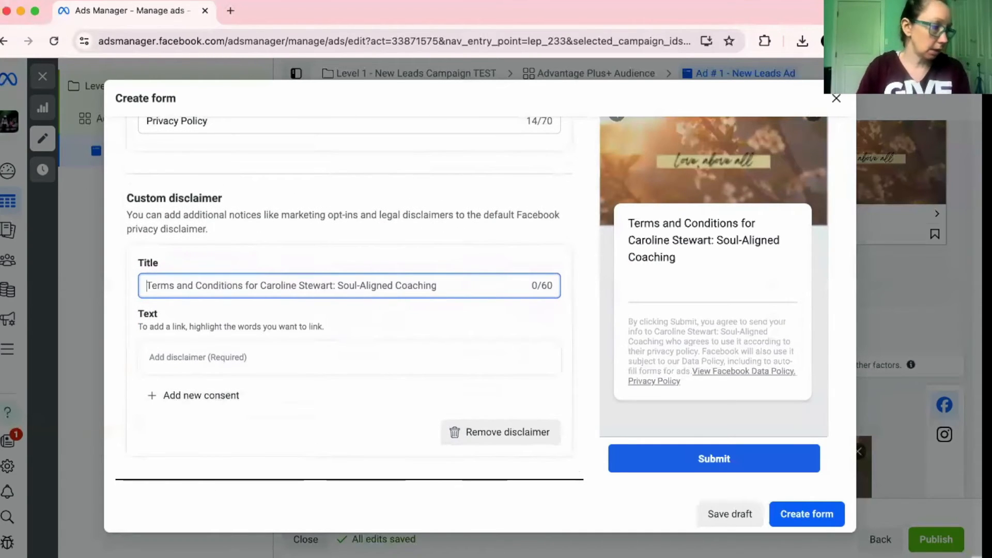
type("Em")
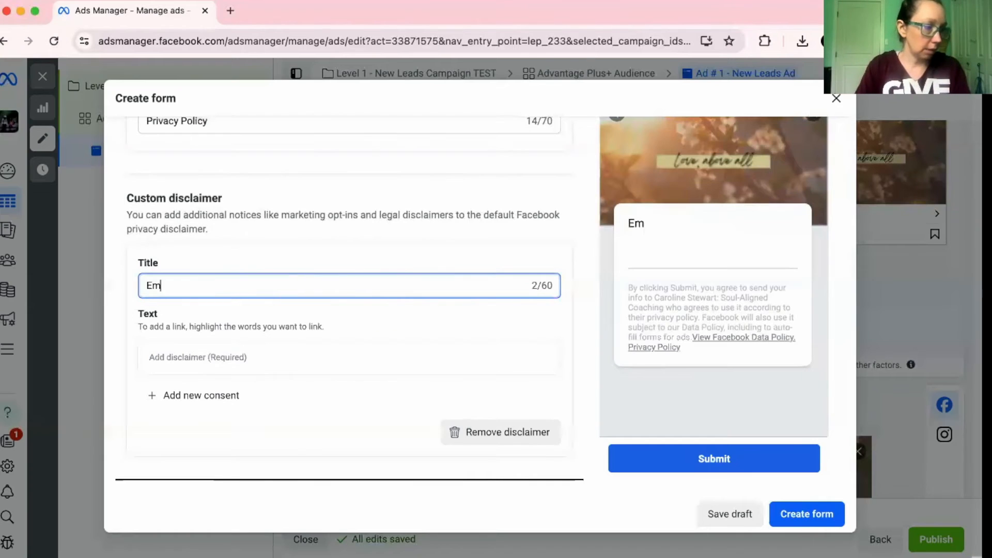
type("ail Usage & ")
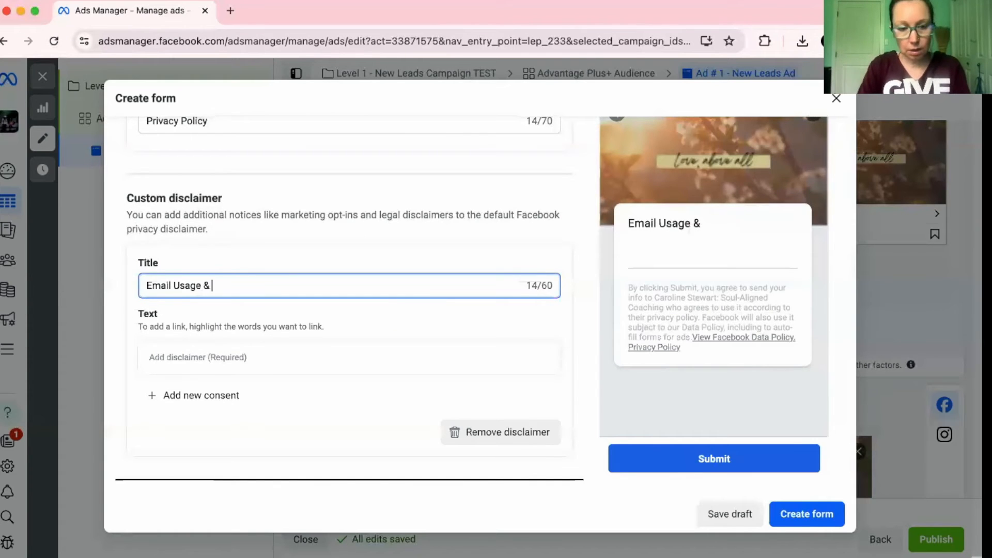
type("Terms")
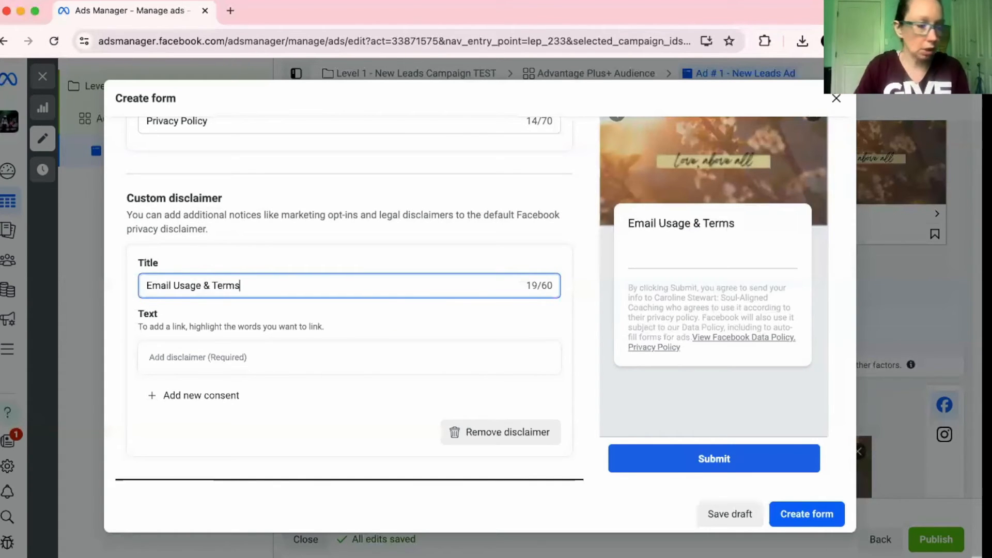
Set the disclaimer text to "We promise to only send the best emails, full of useful content. But if you disagree, you can easily unsubscribe at any time"
key("super+Tab")
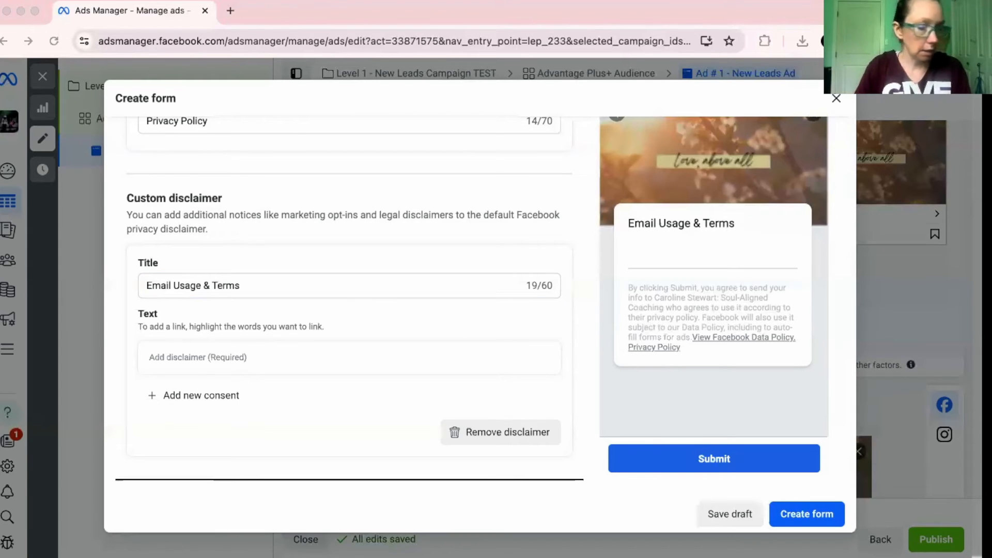
key("super+Tab")
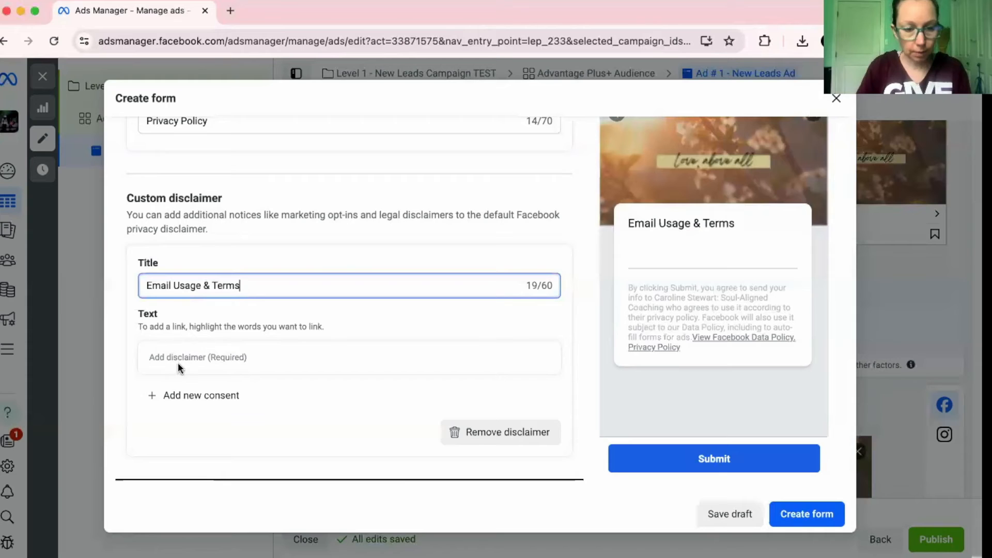
scroll(204, 359, "down", 1)
left_click(195, 337)
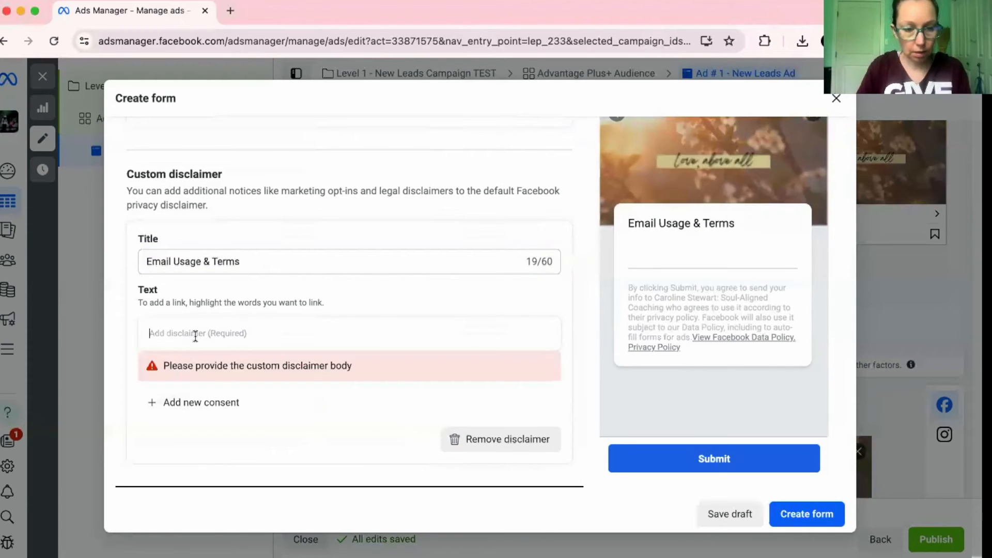
type("We promise to only send the best emails, full of useful content. But if you disagree, you can easily unsubscribe at any time")
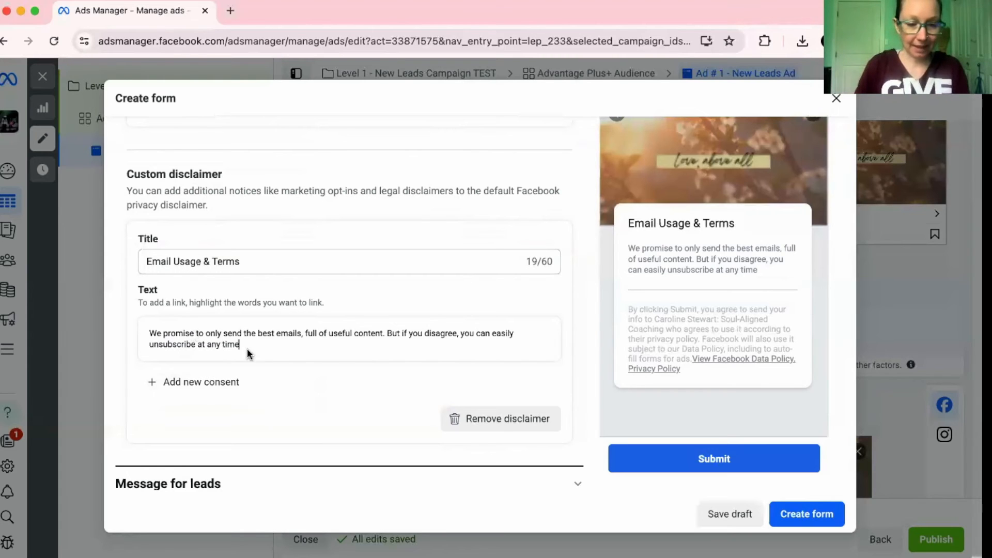
Add a consent to the custom disclaimer reading "Yes, I'd like to join the [your company] email list"
scroll(247, 350, "down", 1)
left_click(197, 370)
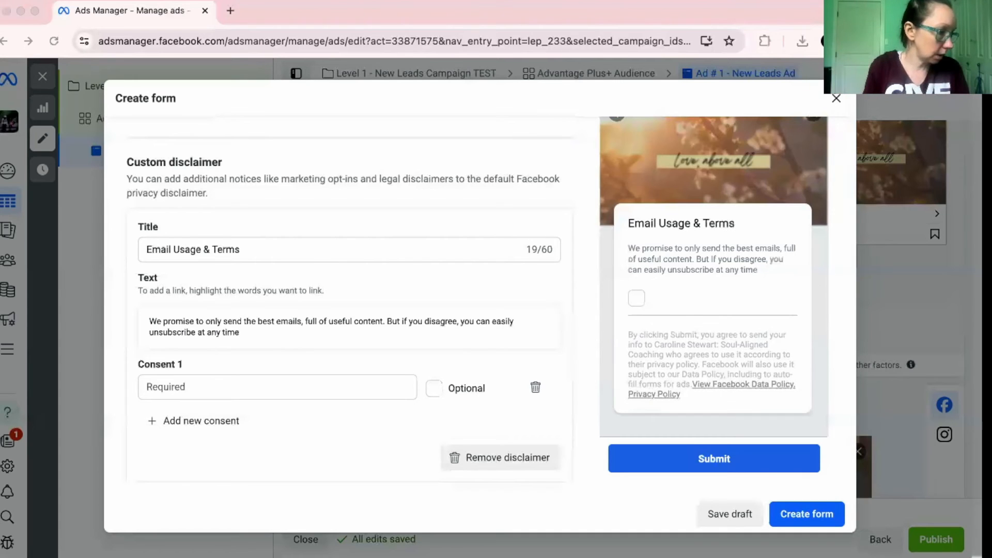
left_click(170, 386)
type("Yes, I'd like to join the [your company] email list")
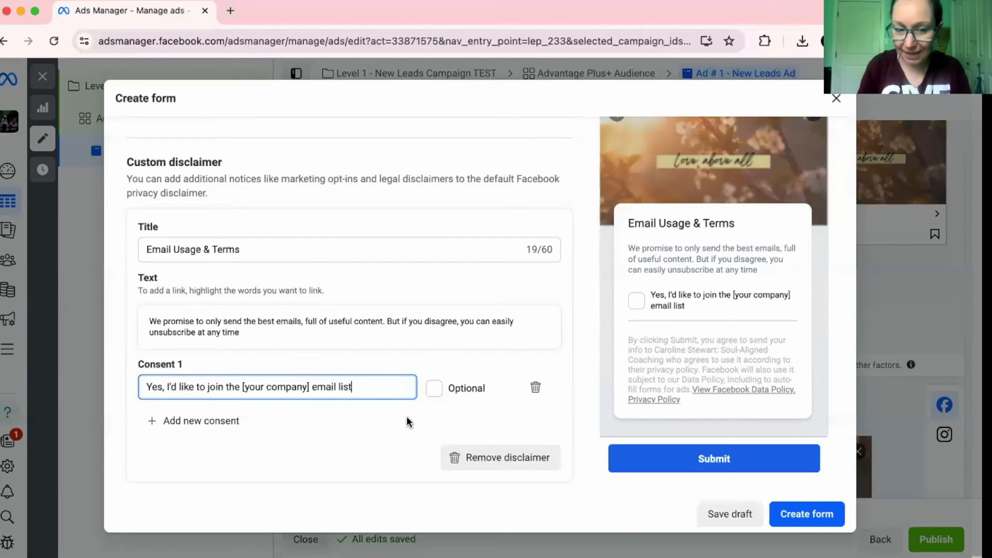
Replace the Message for leads description with "Your [resource] is on it's way!", an invitation to one connection point, and the benefit of following/joining
scroll(335, 430, "down", 2)
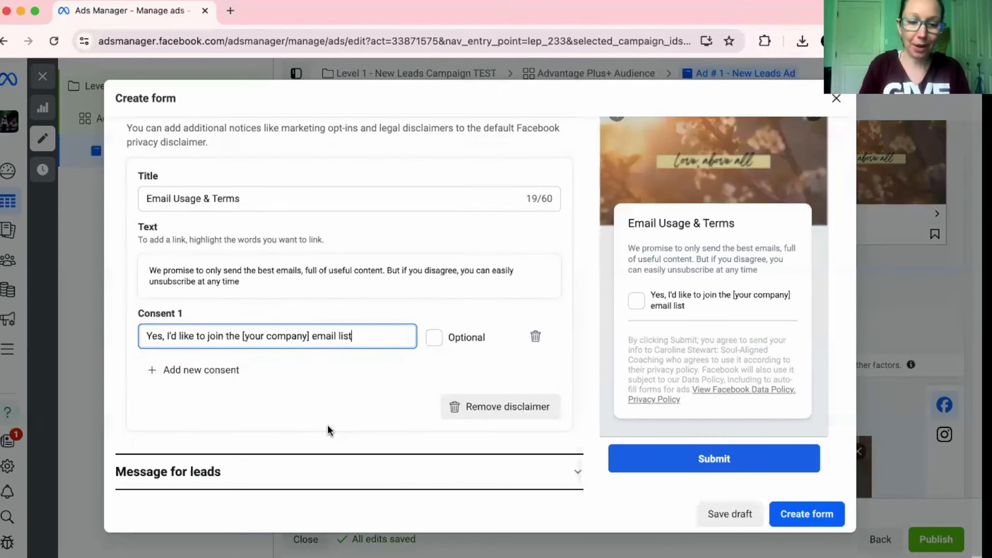
left_click(210, 471)
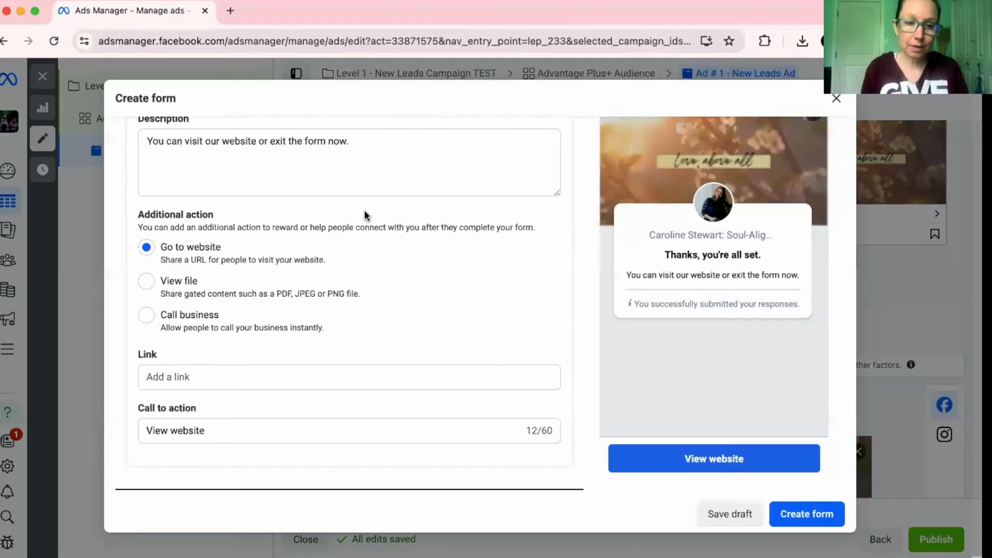
scroll(363, 206, "up", 4)
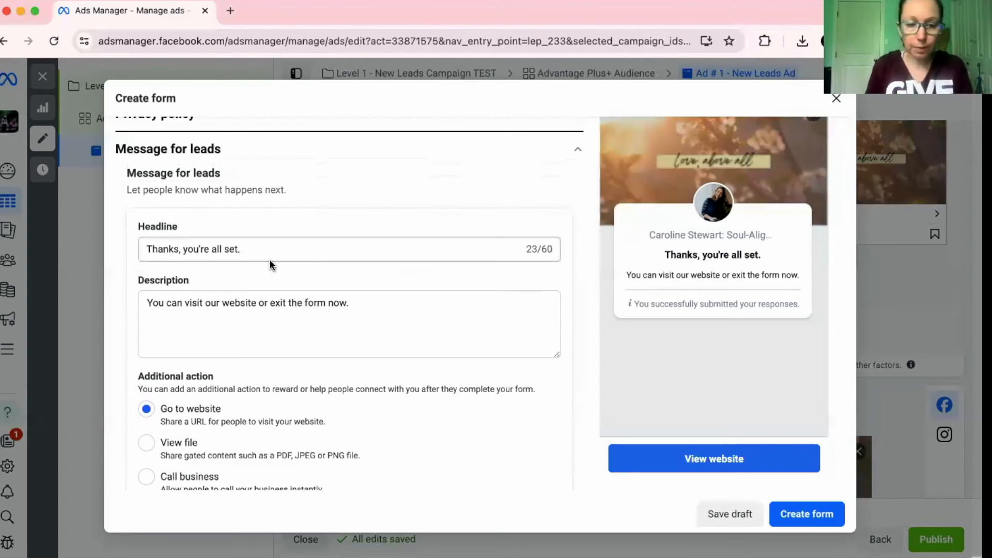
left_click(307, 325)
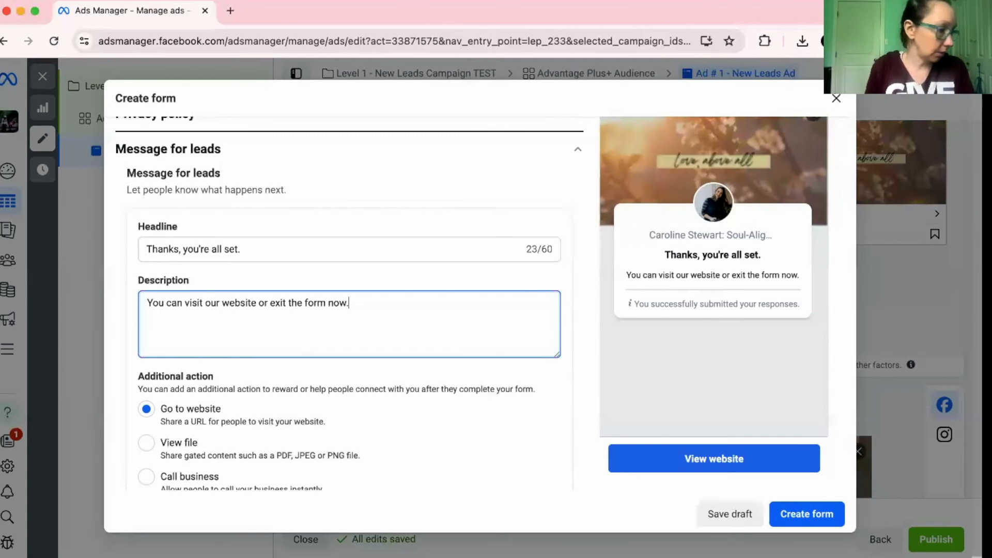
key("super+Tab")
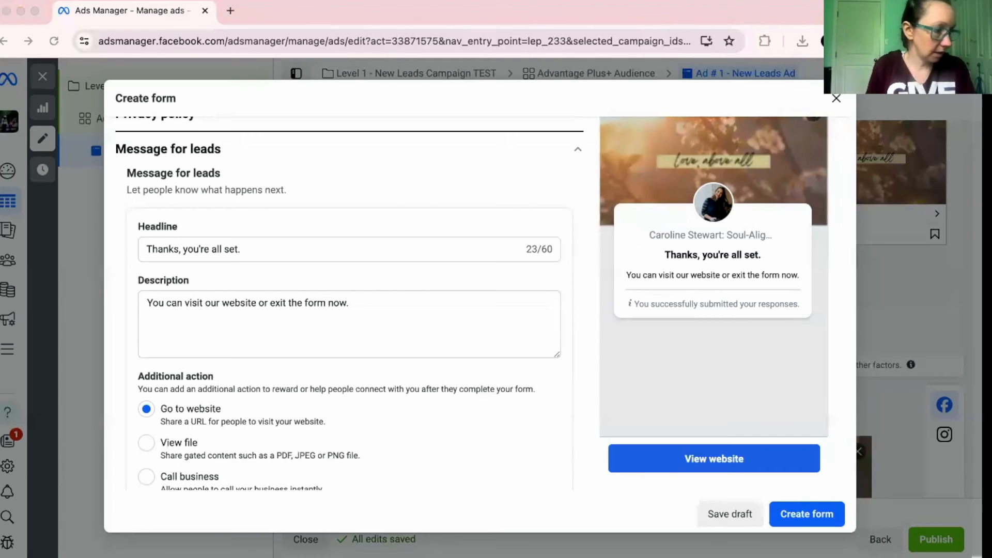
left_click(268, 300)
double_click(269, 302)
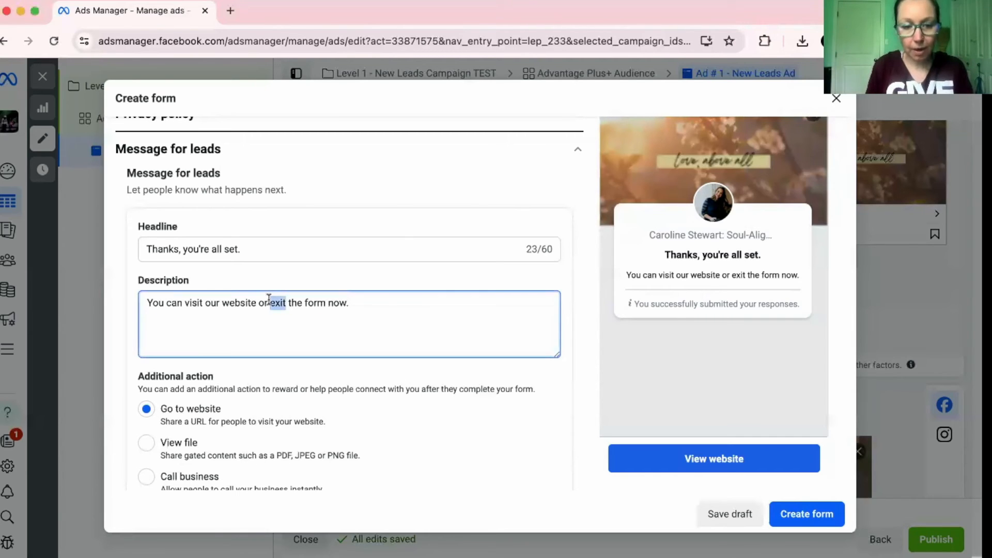
key("super+a")
type("Your [resource] is on it's way! While you wait, check out my [choose one connection point - Instagram Page, Facebook Group etc.]. Inside you'll find [describe benefit of following/joining]")
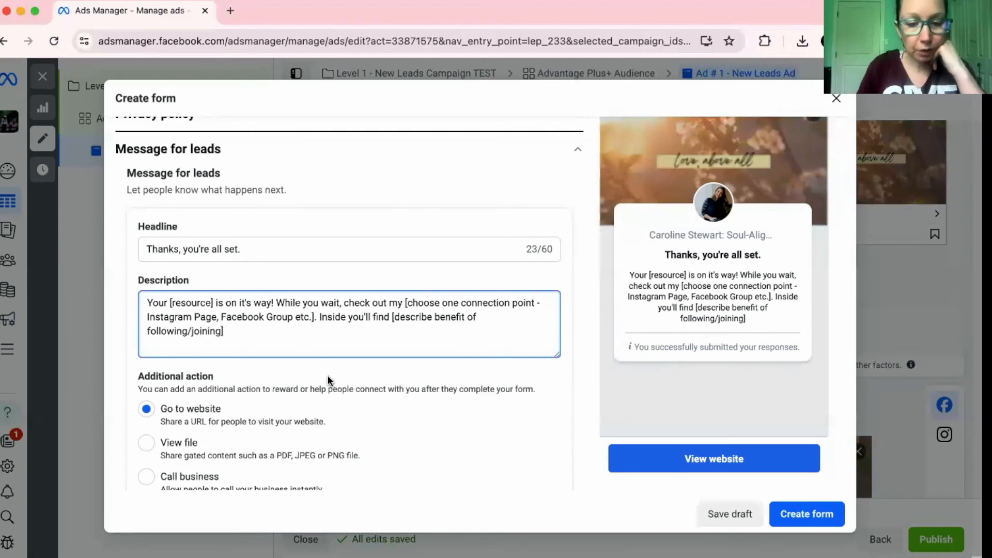
Set the call to action in the form's Message for leads section to "Join the Soul-Aligned Facebook Group"
scroll(328, 375, "down", 2)
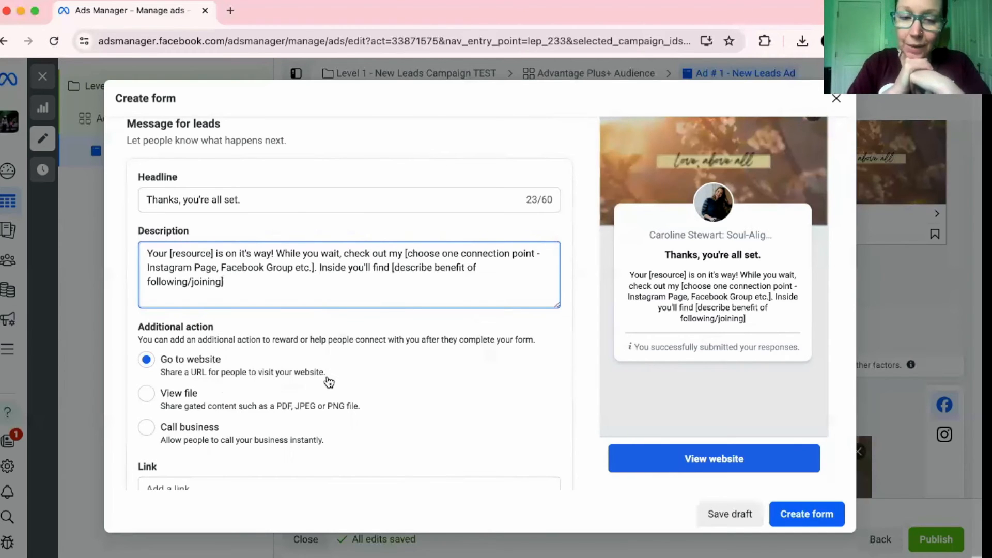
scroll(330, 383, "down", 3)
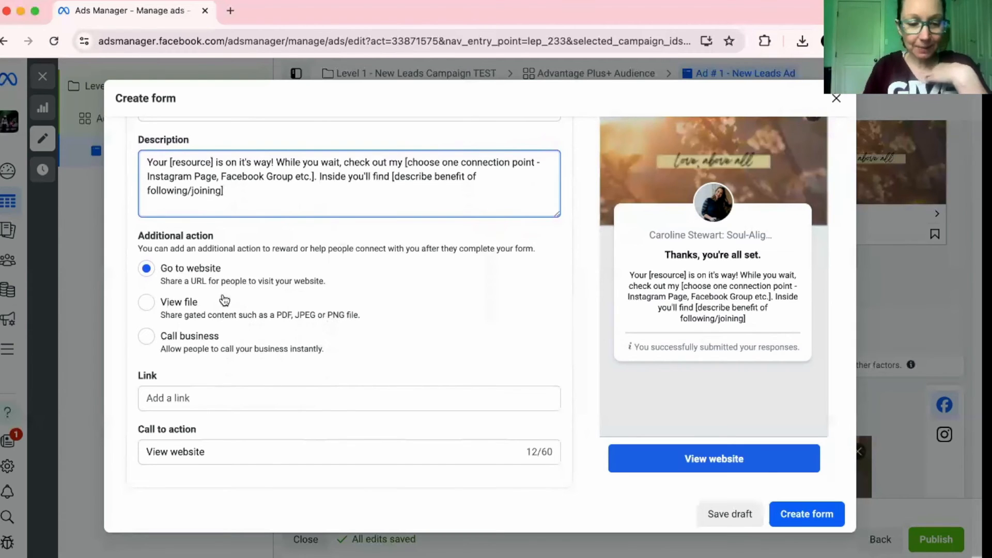
scroll(218, 406, "down", 1)
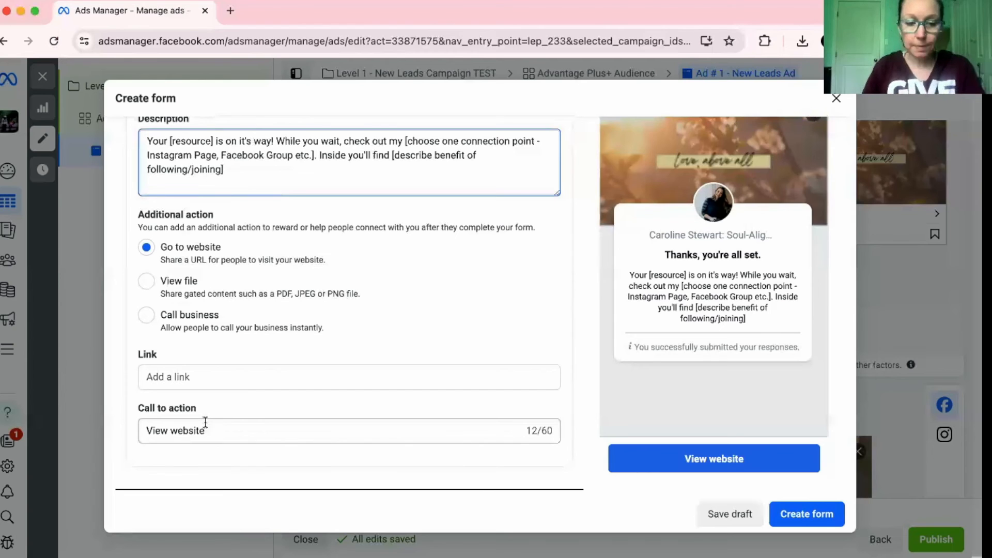
triple_click(177, 431)
type("Join the ")
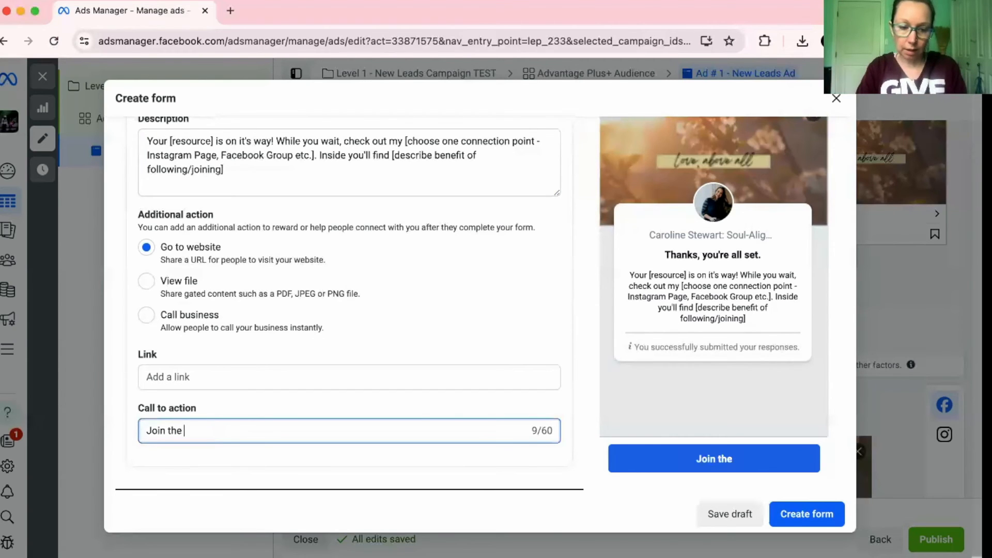
type("Soul-Al")
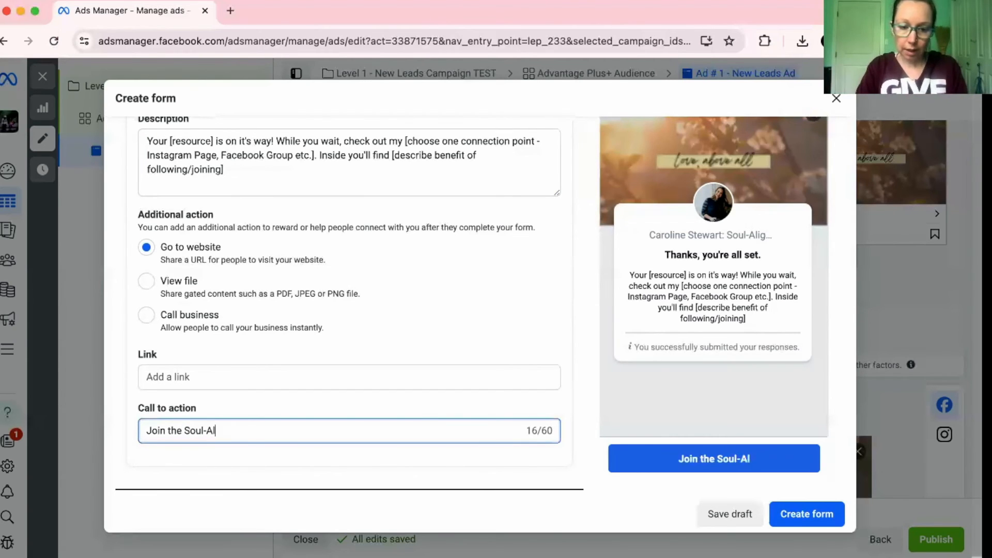
type("igned Facebook Group")
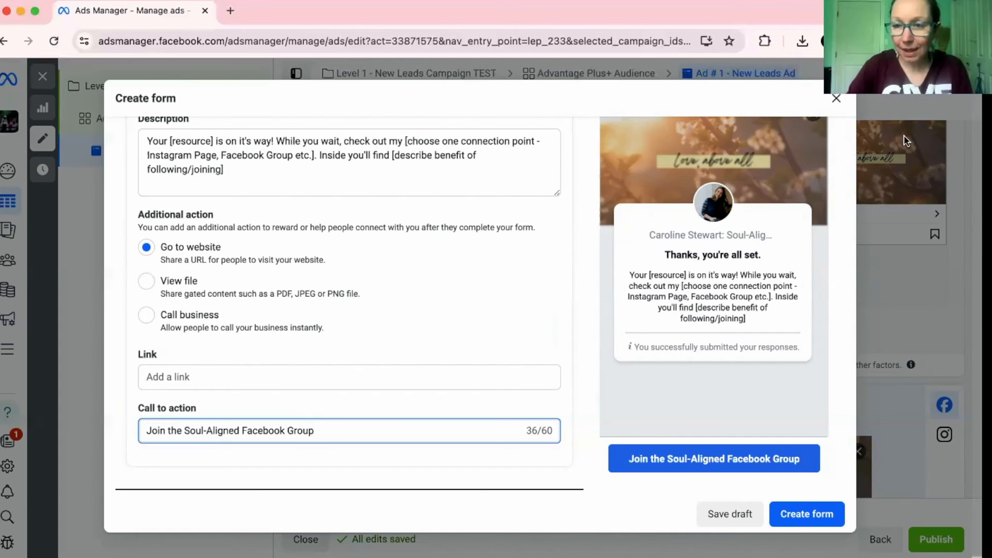
Close the new lead form without saving it and return to the ad's settings
left_click(837, 100)
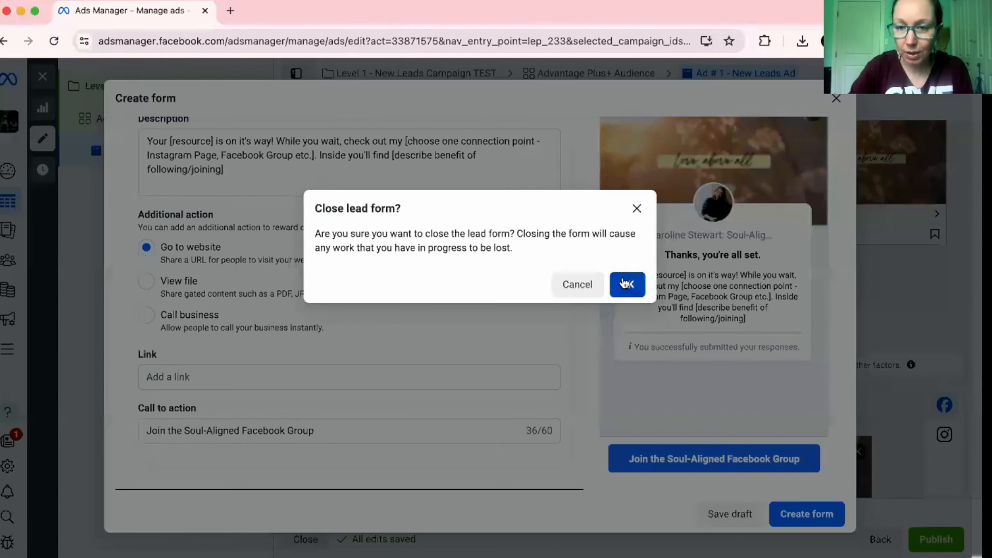
left_click(624, 283)
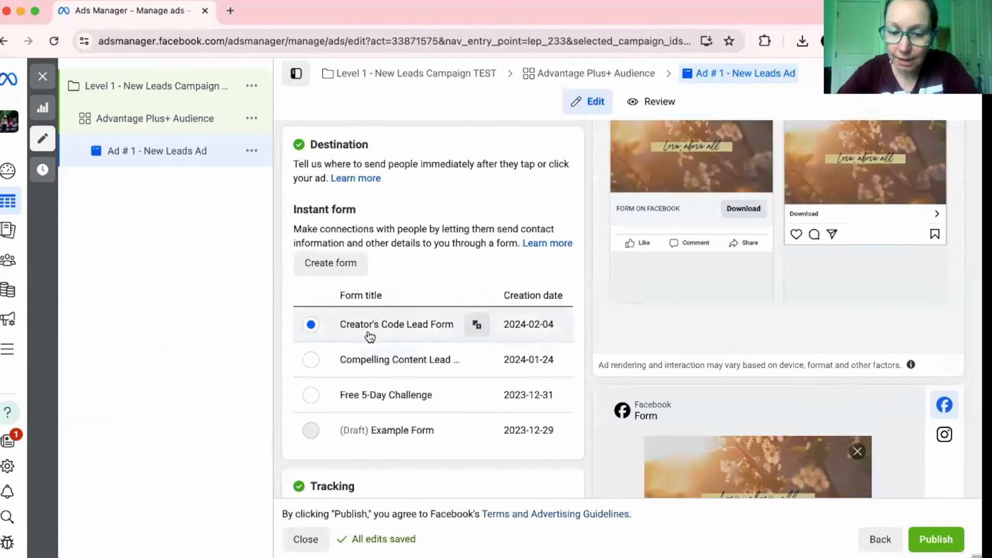
Review the ad's existing instant forms and its Tracking settings, including website events and URL parameters
scroll(336, 357, "down", 2)
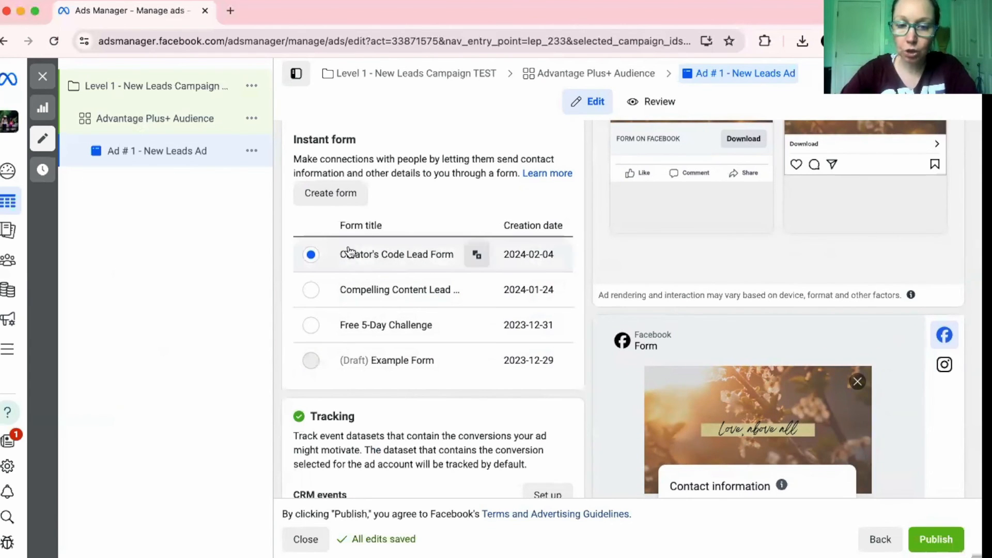
scroll(422, 353, "down", 5)
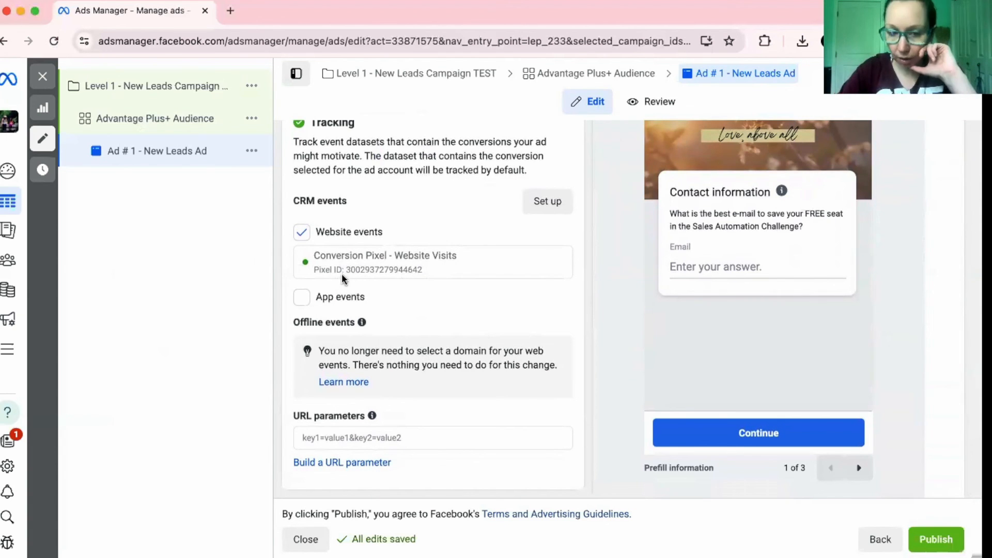
scroll(350, 289, "down", 1)
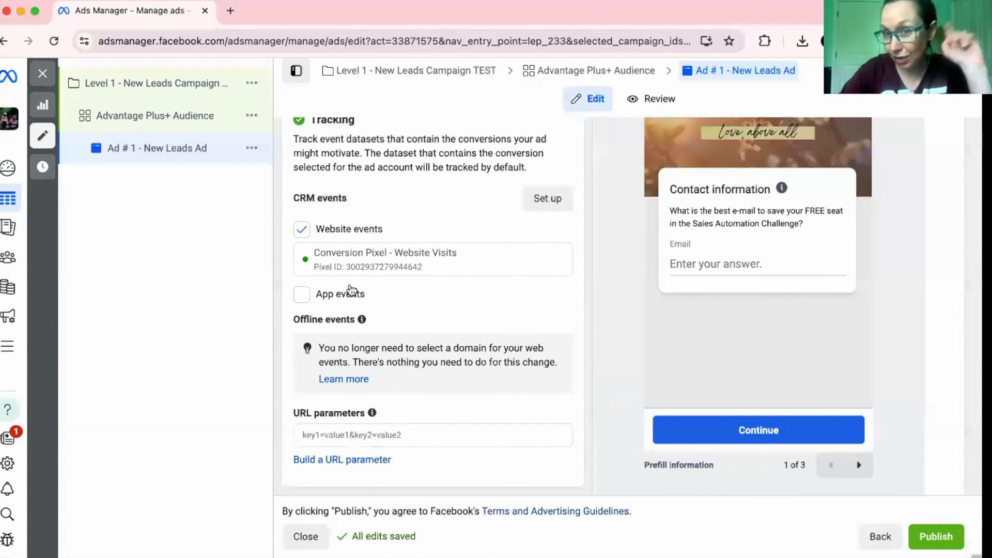